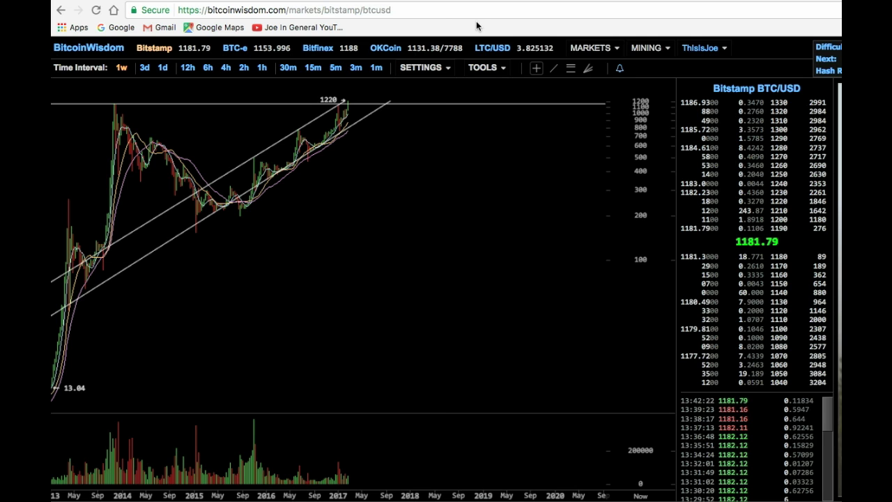
Step: Select the chart page's address, the 1181.79 Bitstamp price, and the currency converter's address
left_click(237, 11)
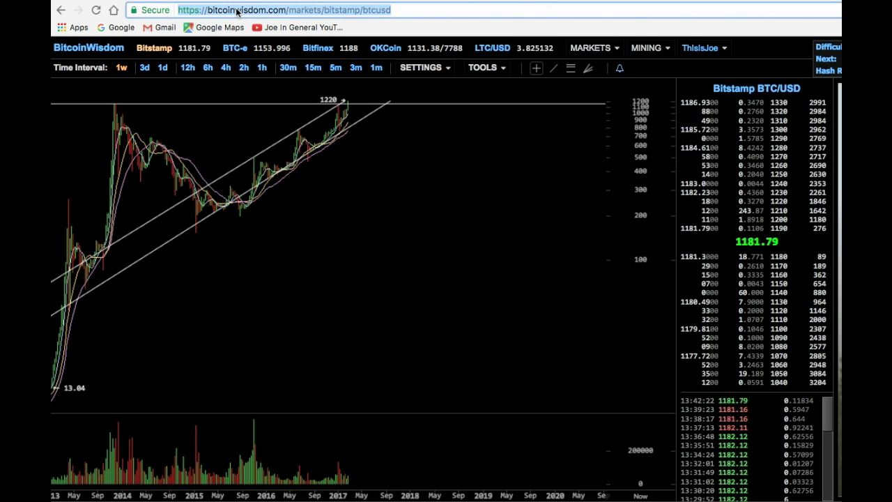
left_click(187, 47)
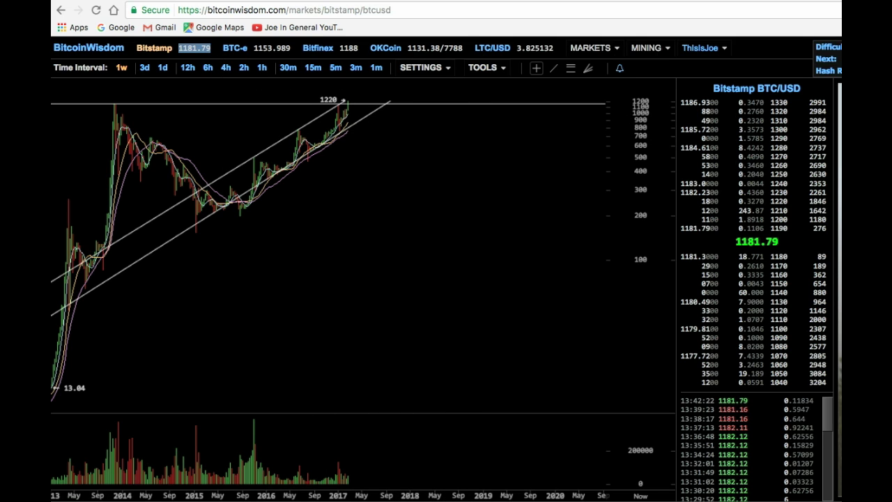
left_click(520, 2)
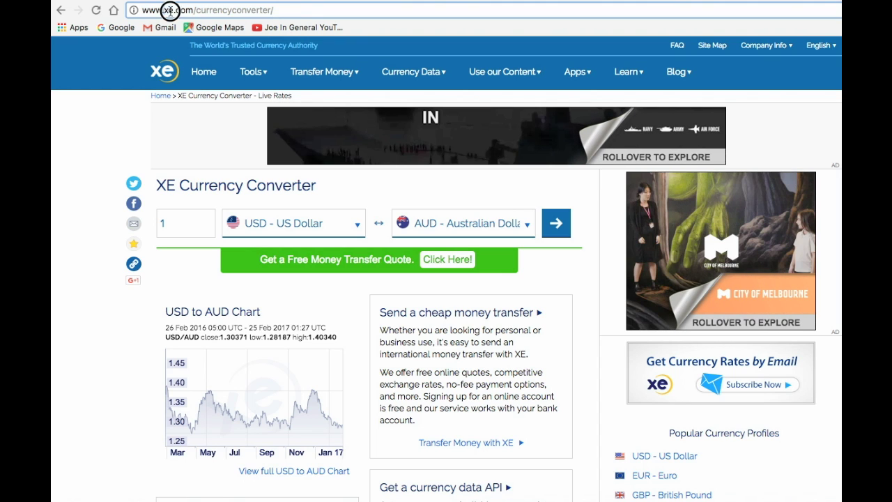
left_click_drag(169, 11, 282, 8)
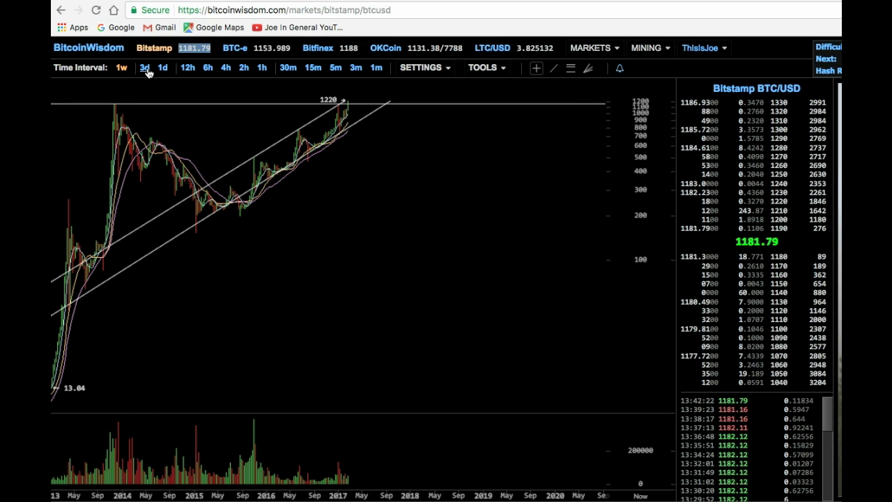
Step: Show 3-day candles panned from 2012 into early 2017, then switch to 6-hour candles
left_click(145, 68)
left_click_drag(215, 191, 400, 212)
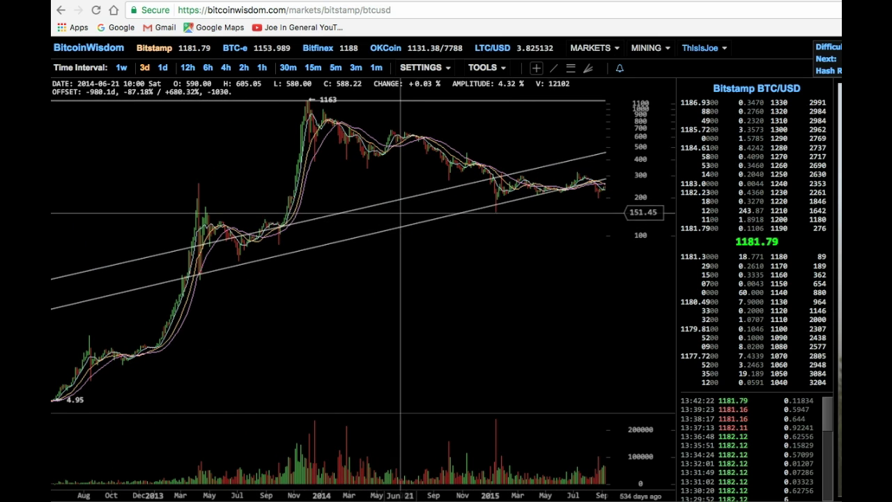
left_click_drag(342, 186, 369, 187)
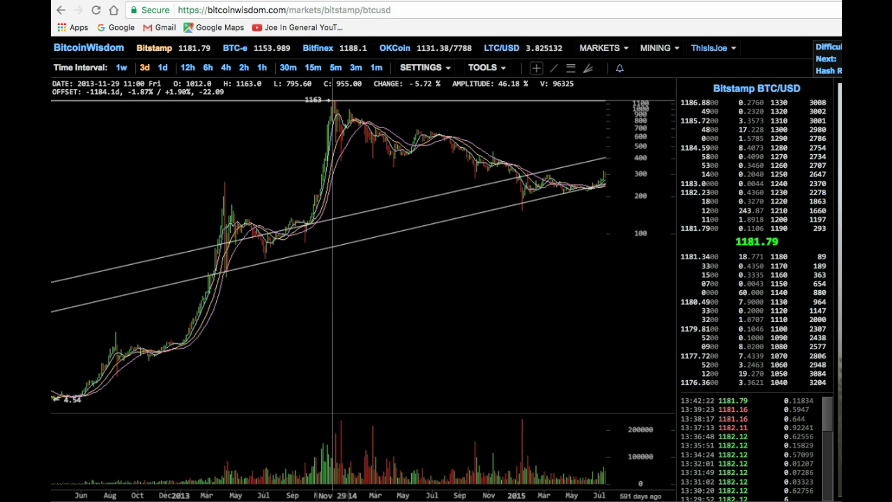
left_click_drag(478, 129, 285, 132)
left_click_drag(478, 143, 421, 143)
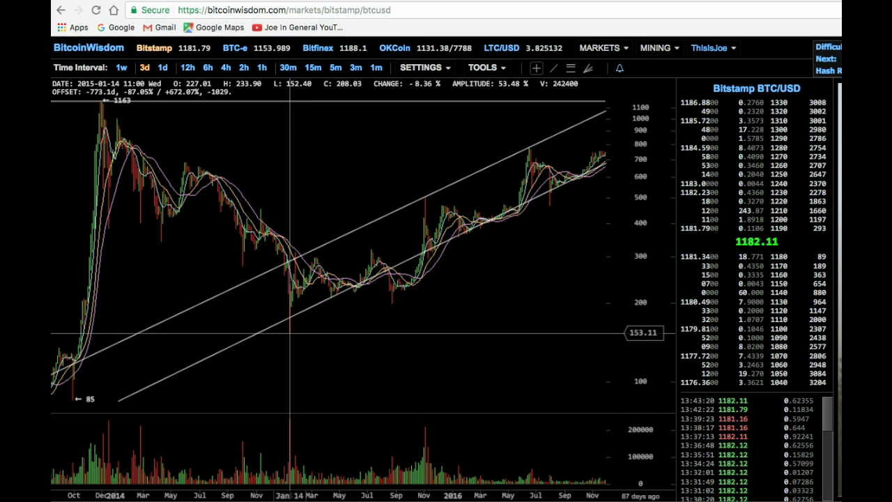
left_click_drag(489, 265, 482, 265)
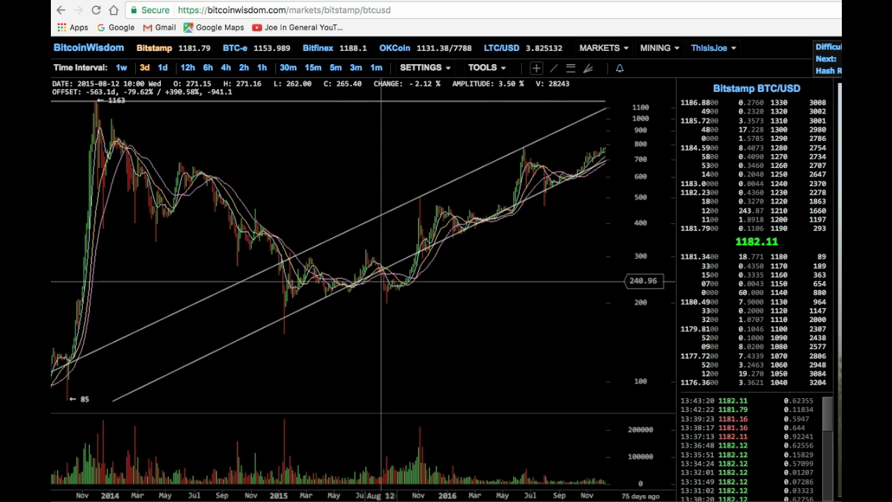
left_click_drag(487, 245, 342, 284)
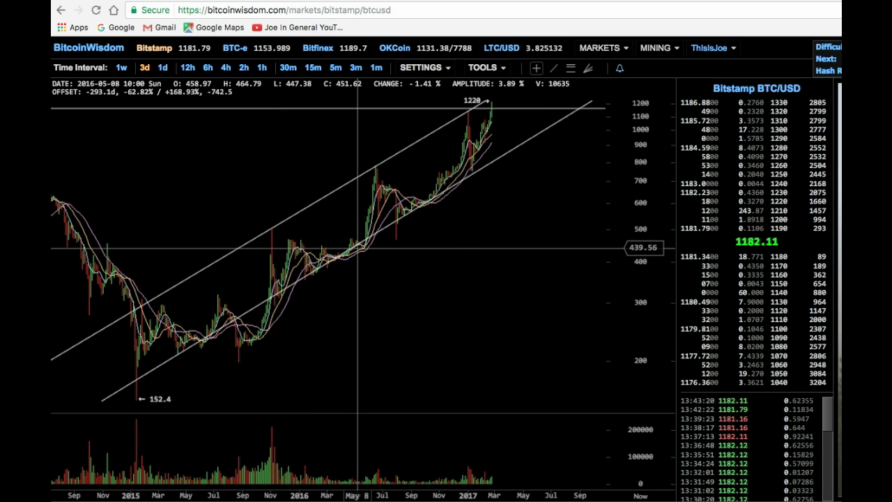
left_click_drag(388, 247, 278, 247)
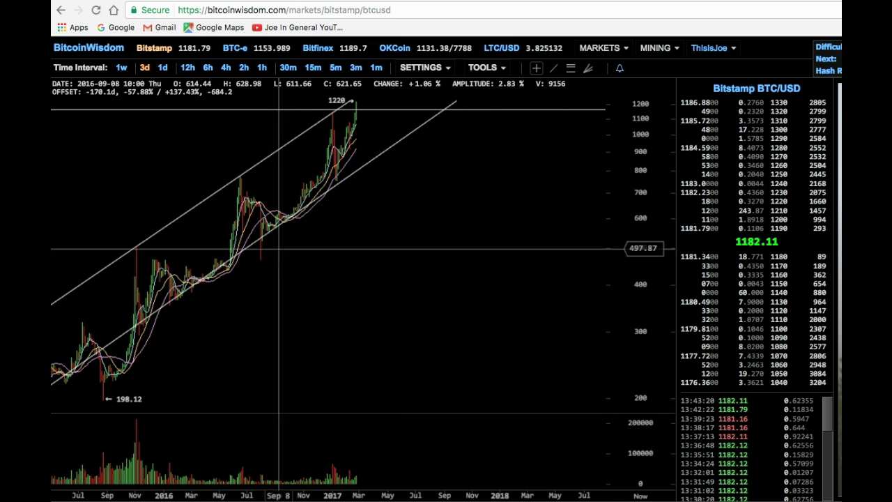
left_click(207, 68)
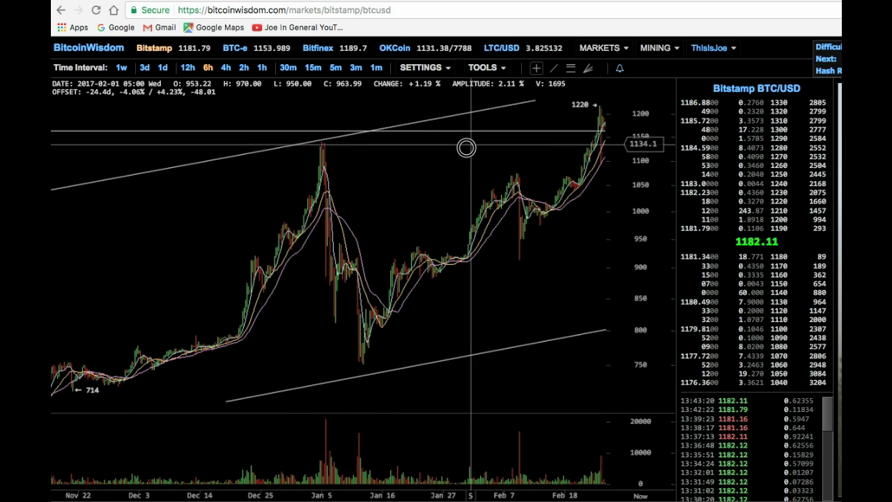
Step: Pan the 6-hour chart to late February, then switch to 30-minute and 15-minute candles
left_click_drag(466, 148, 234, 186)
scroll(452, 178, "up", 3)
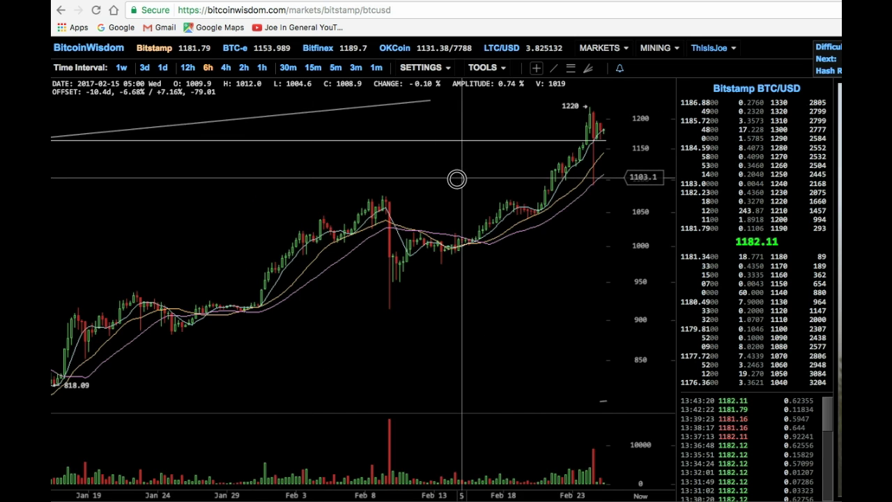
left_click_drag(456, 179, 222, 223)
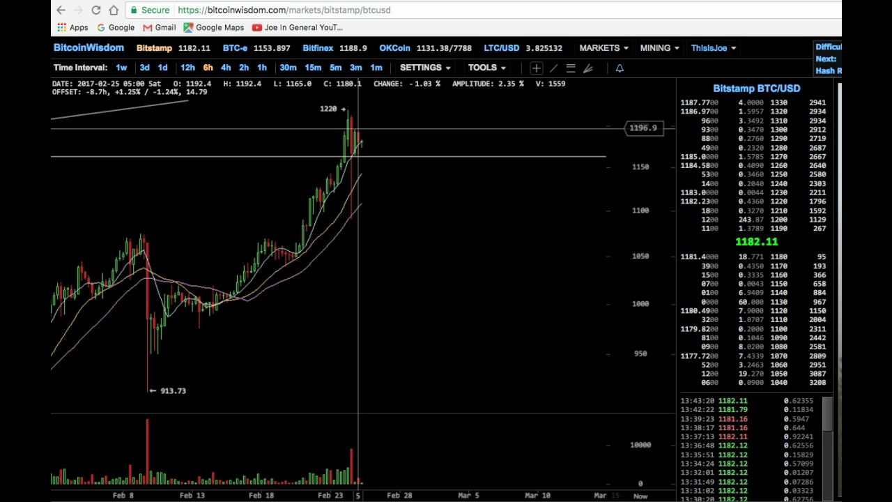
left_click(288, 68)
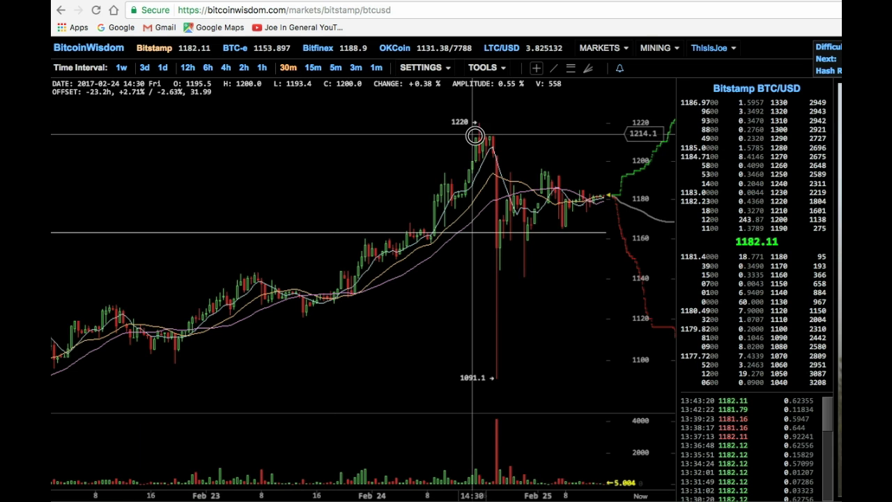
left_click(313, 68)
Step: Centre the swing and draw a Fibonacci retracement from the 1220 high to the 1091.1 low
left_click_drag(348, 140, 330, 139)
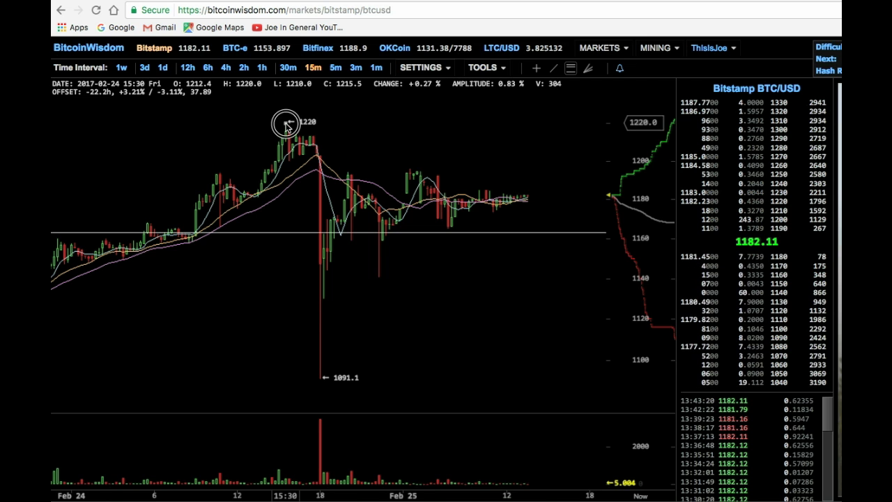
left_click_drag(286, 125, 313, 377)
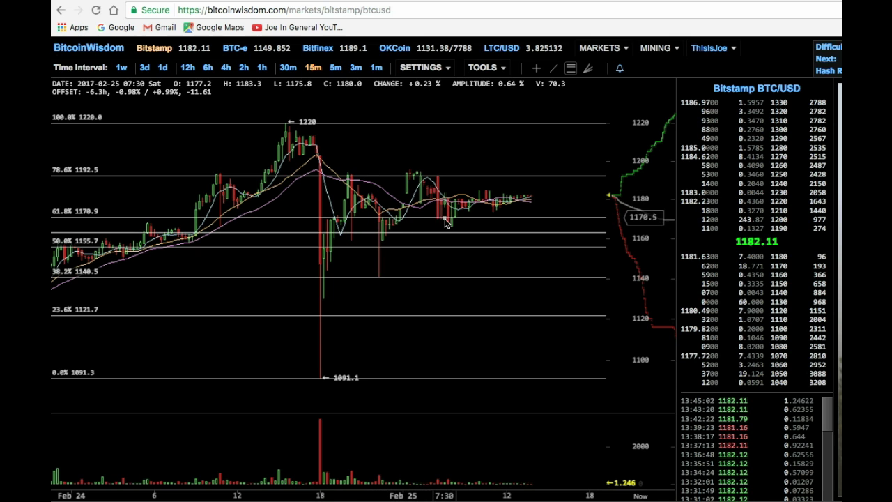
Step: Return to crosshair mode and delete the 1091.1–1220 Fibonacci retracement
left_click(536, 71)
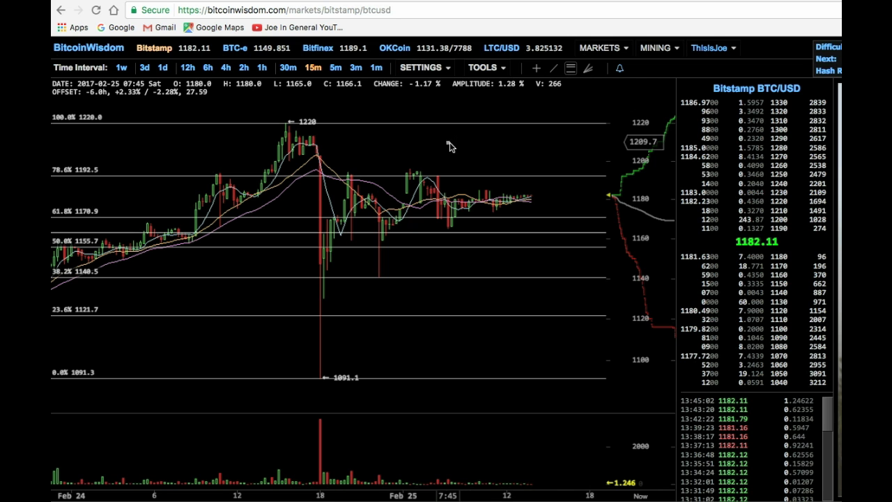
key("Delete")
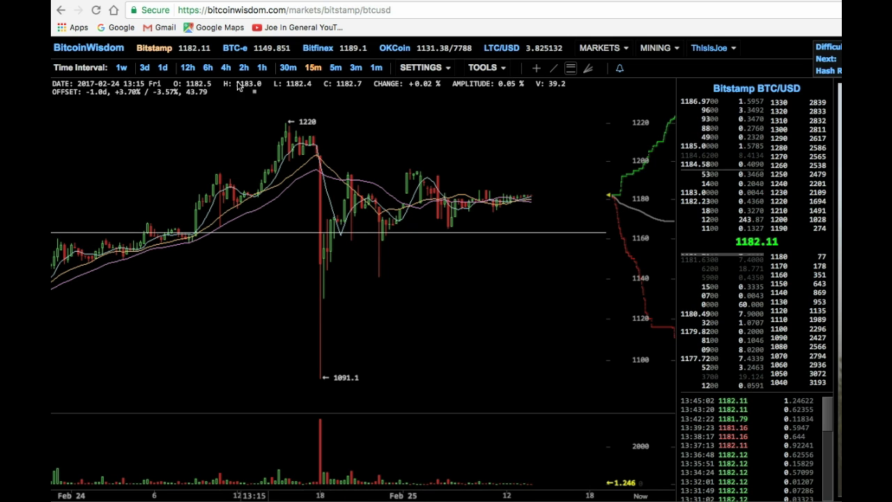
Step: Switch back to 3-day candles and frame November 2014 onward with future space
left_click(207, 70)
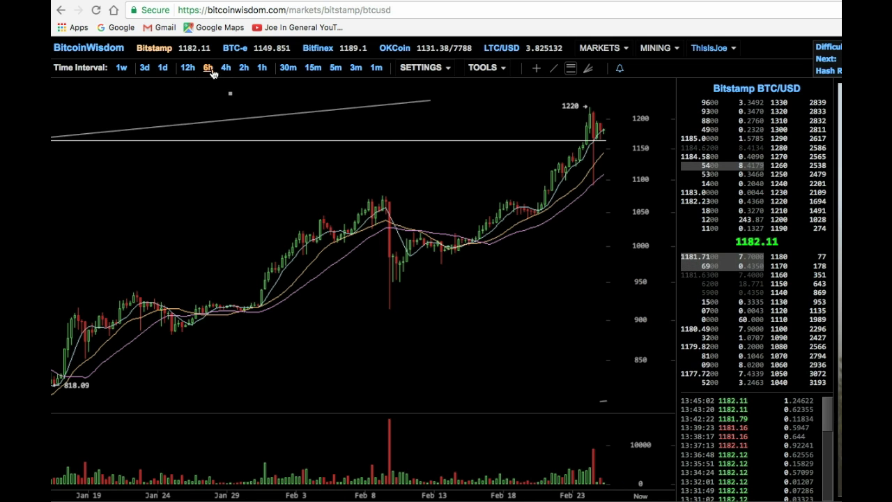
left_click(145, 68)
left_click_drag(418, 146, 268, 178)
scroll(294, 194, "down", 5)
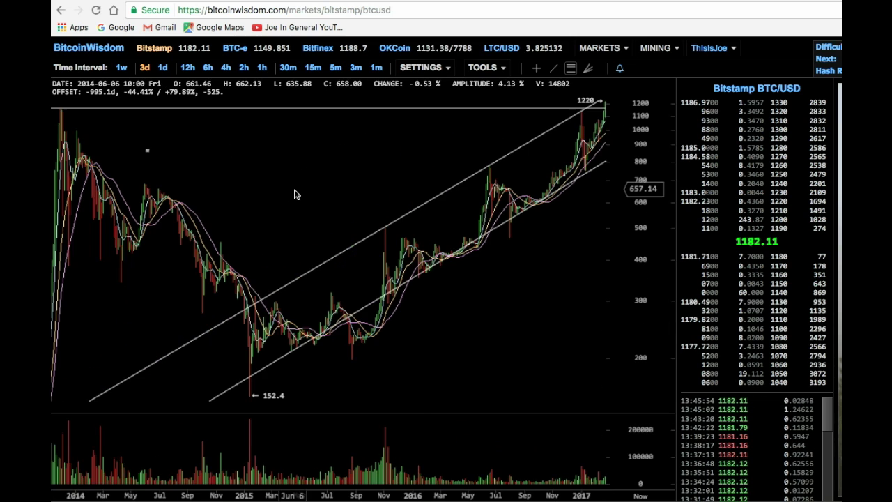
left_click_drag(457, 188, 306, 206)
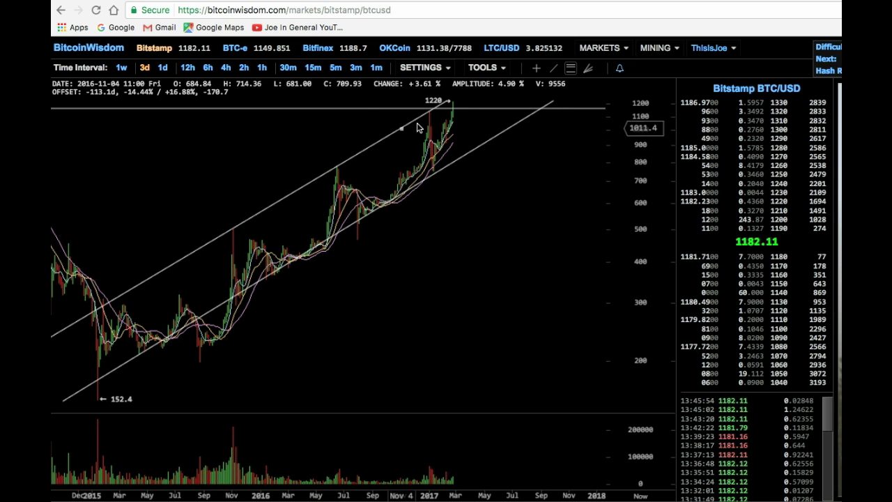
Step: Set Depth Range to Max and project the trend channel out toward 2018
mouse_move(423, 75)
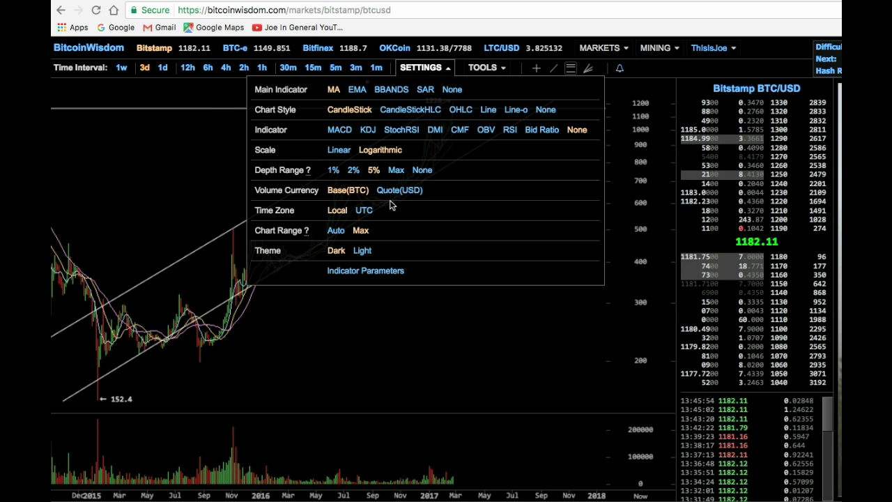
left_click(395, 170)
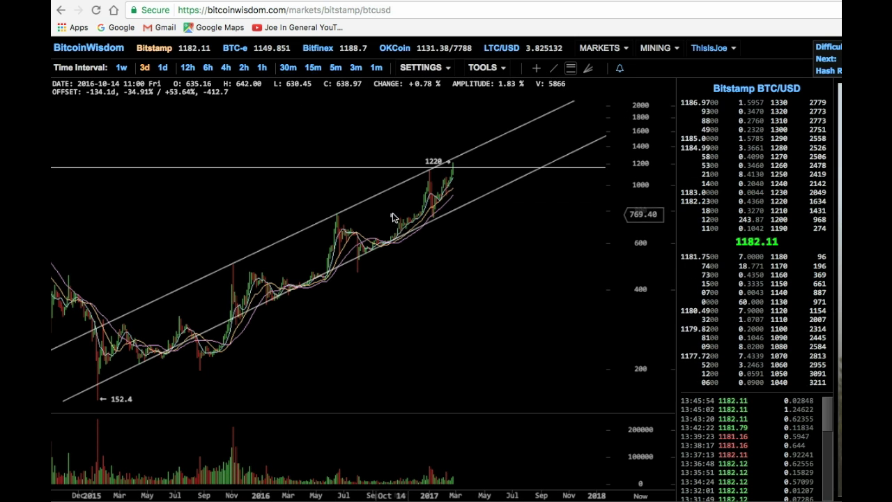
left_click_drag(393, 218, 275, 252)
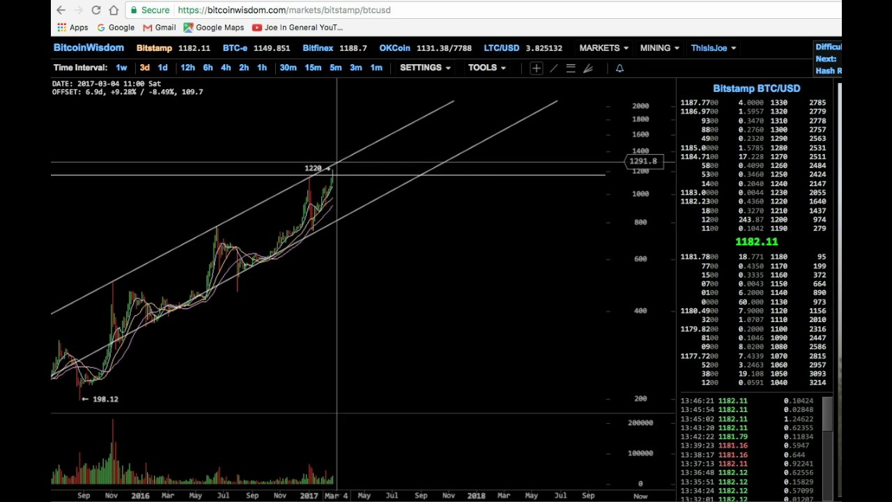
Step: Zoom into late 2016–2017 on the 3-day chart, leaving empty months through June
scroll(331, 168, "up", 5)
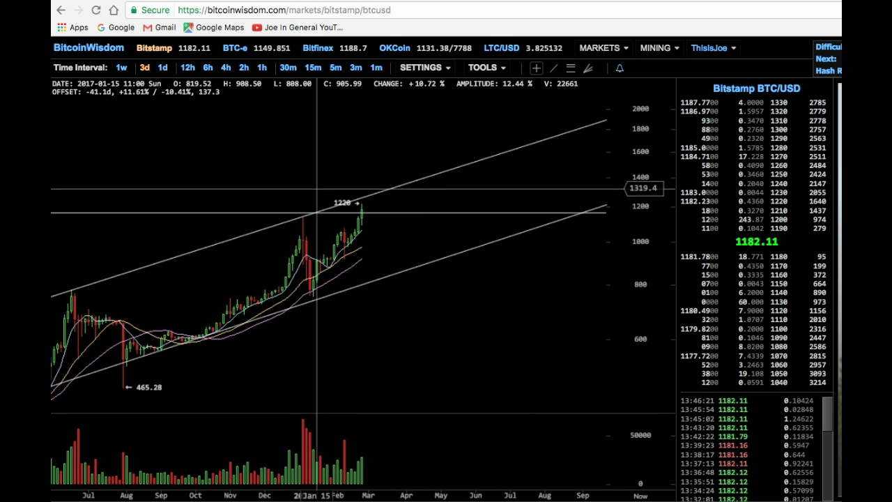
scroll(323, 218, "right", 5)
scroll(319, 230, "left", 5)
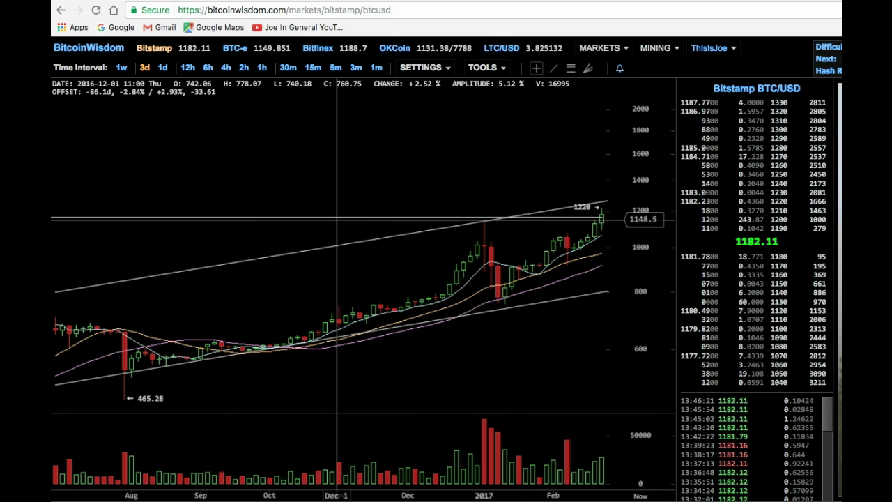
left_click_drag(484, 226, 245, 229)
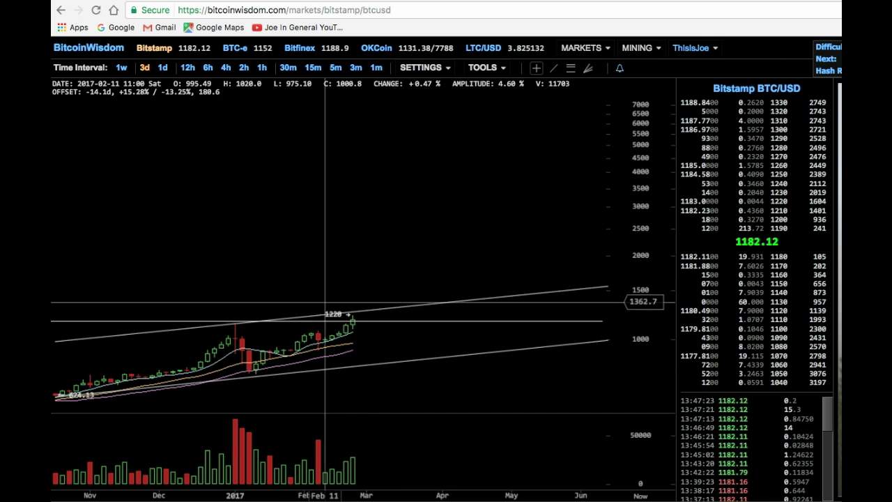
Step: Set Depth Range back to 5%, zoom out, and leave empty months through October
left_click(421, 70)
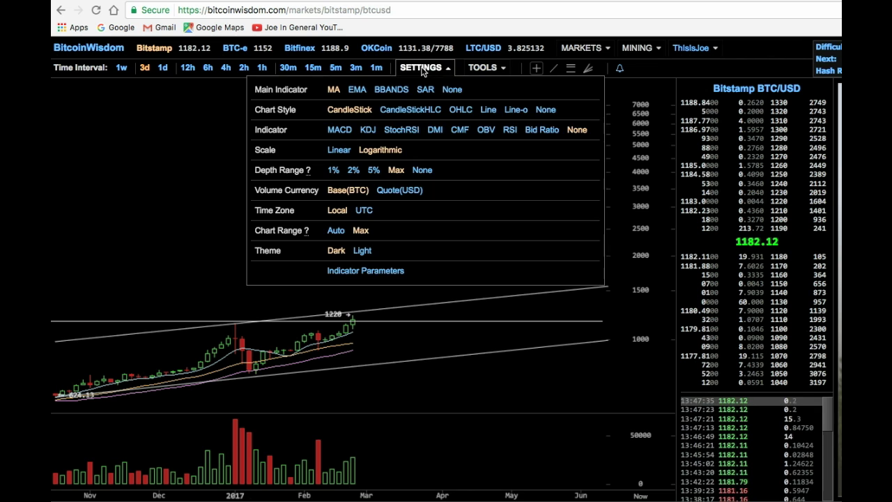
left_click(374, 170)
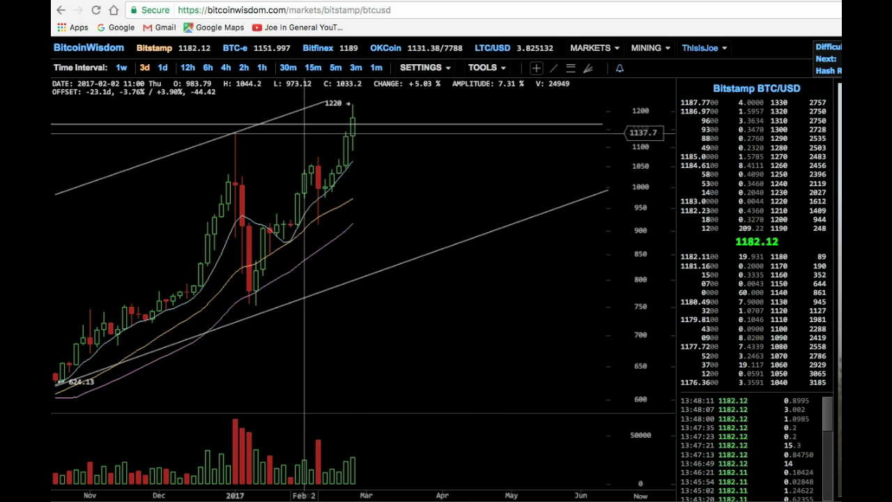
scroll(319, 200, "down", 2)
scroll(318, 200, "down", 2)
left_click_drag(558, 202, 327, 208)
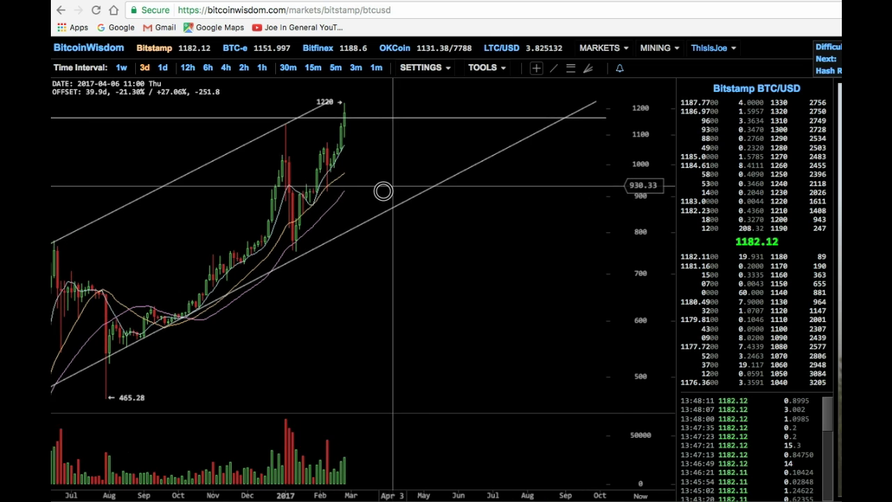
scroll(384, 197, "right", 5)
scroll(330, 221, "left", 5)
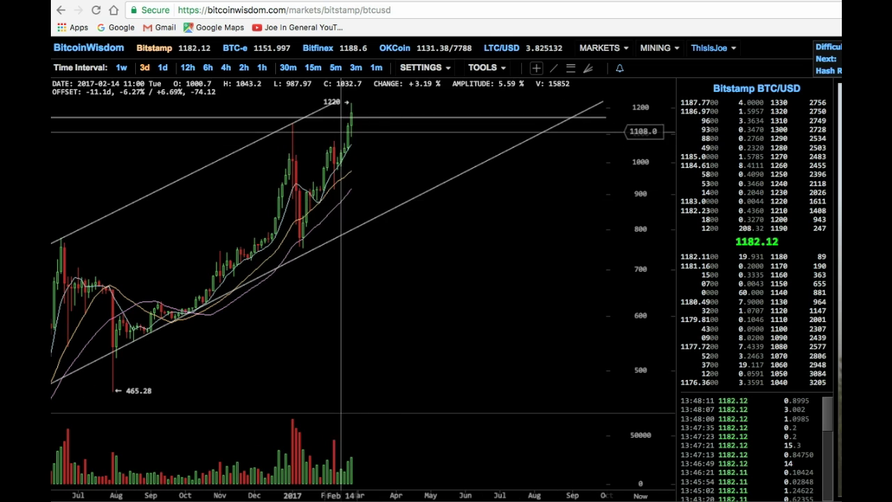
left_click(436, 67)
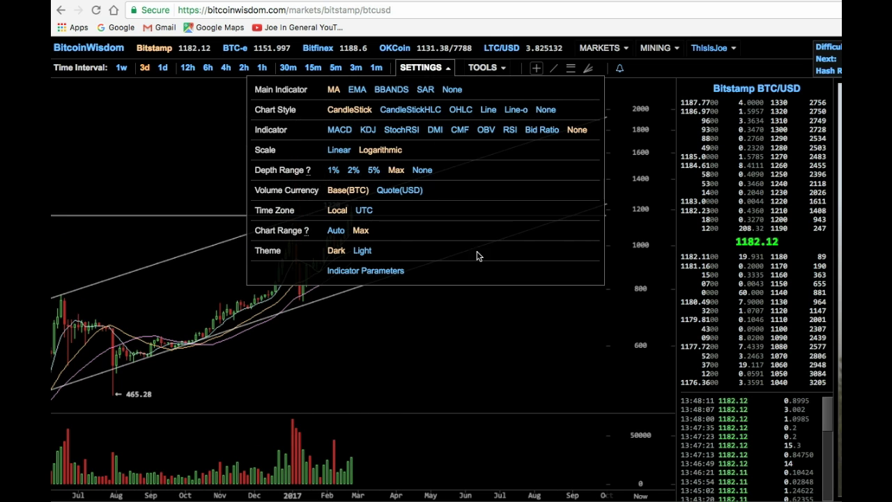
Step: Pan and zoom the 3-day chart into 2019 to see the channel projected up to 2400
left_click_drag(478, 255, 418, 288)
left_click_drag(318, 260, 279, 219)
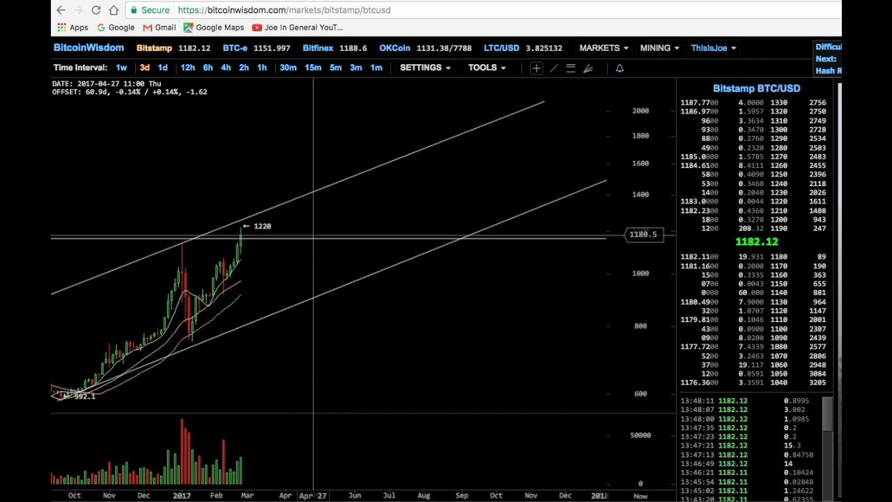
left_click_drag(495, 259, 422, 263)
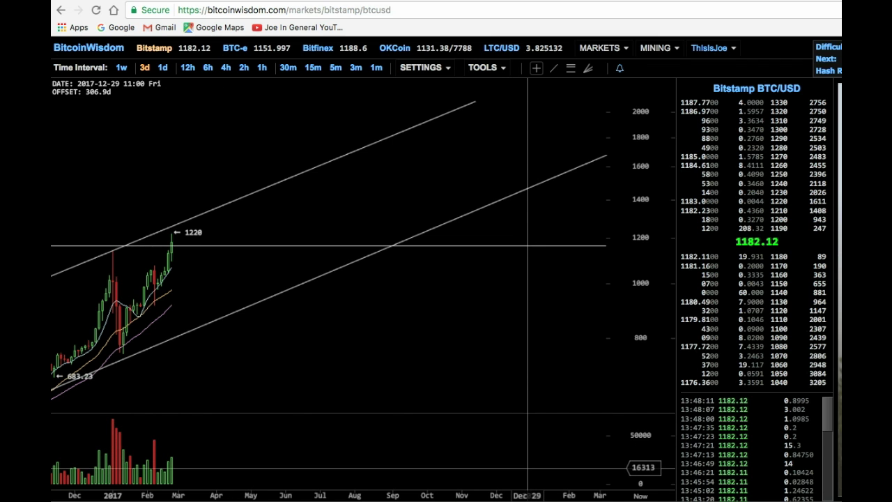
left_click_drag(512, 296, 481, 271)
scroll(481, 271, "down", 3)
scroll(470, 244, "up", 2)
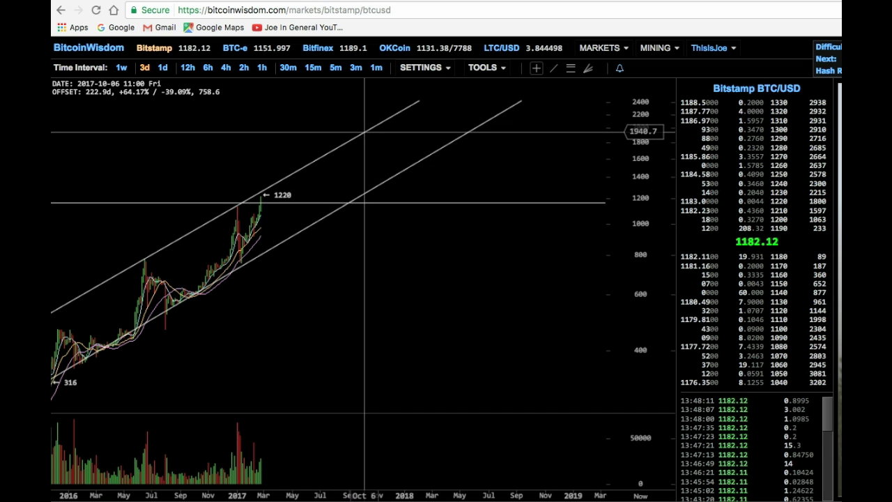
Step: Pan the 3-day chart to frame 2014–2017 from the 152.4 low and set Depth Range to 5%
left_click_drag(269, 233, 479, 237)
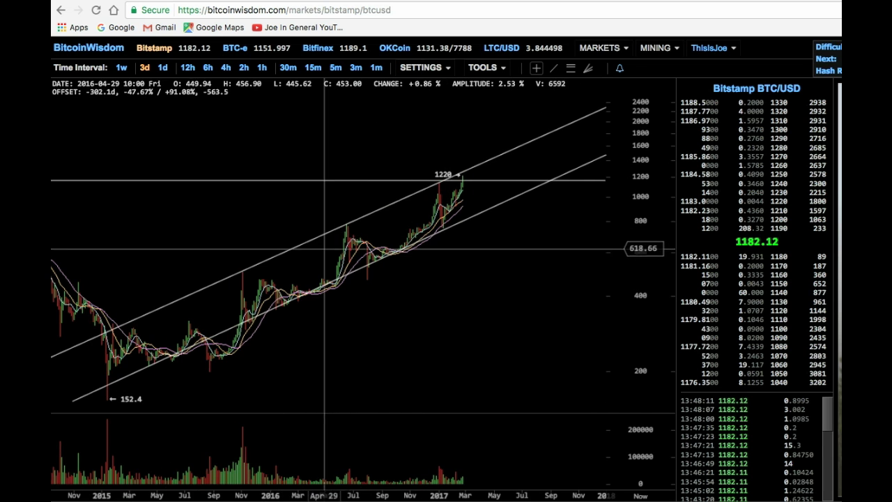
left_click_drag(324, 247, 465, 257)
left_click_drag(308, 253, 441, 255)
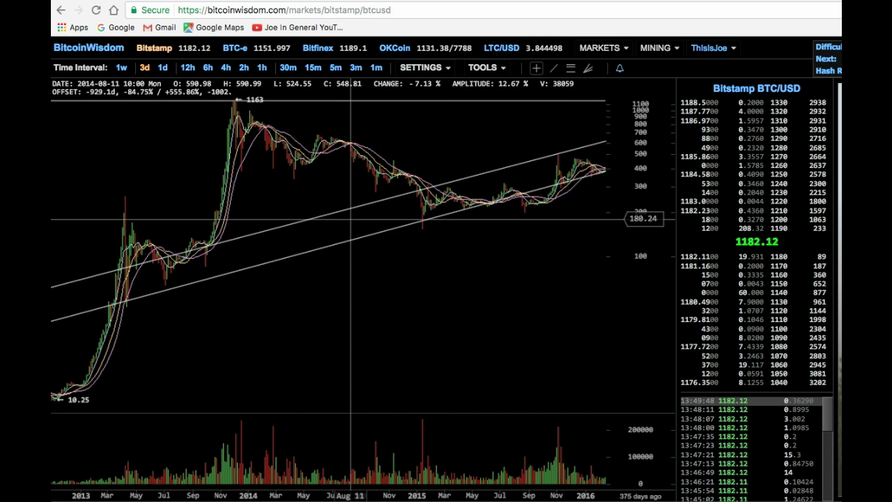
left_click_drag(295, 223, 340, 222)
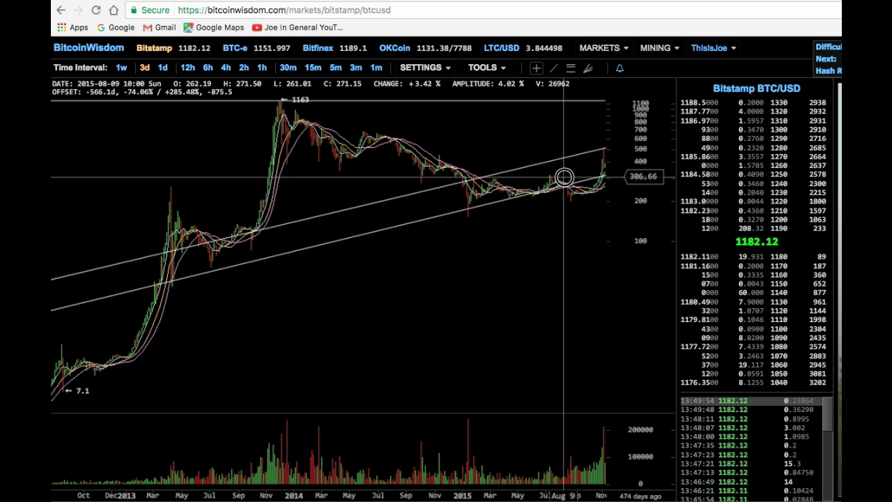
left_click_drag(564, 179, 250, 282)
left_click_drag(438, 237, 350, 254)
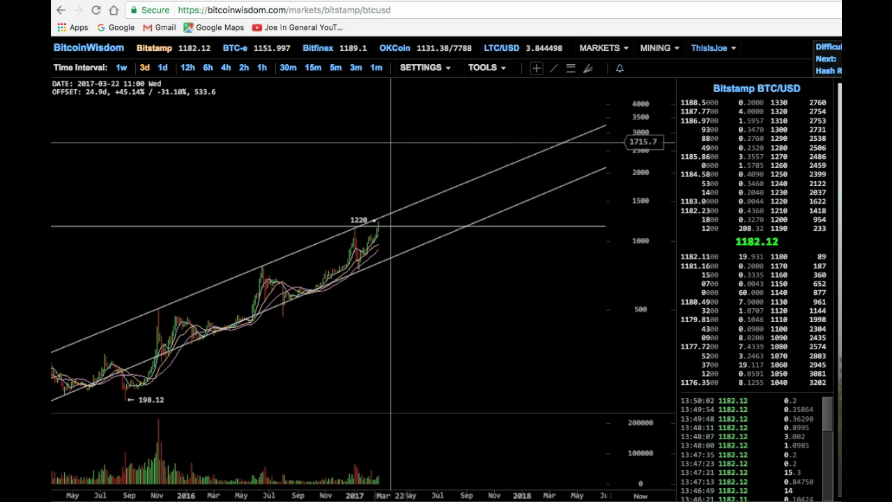
left_click(428, 69)
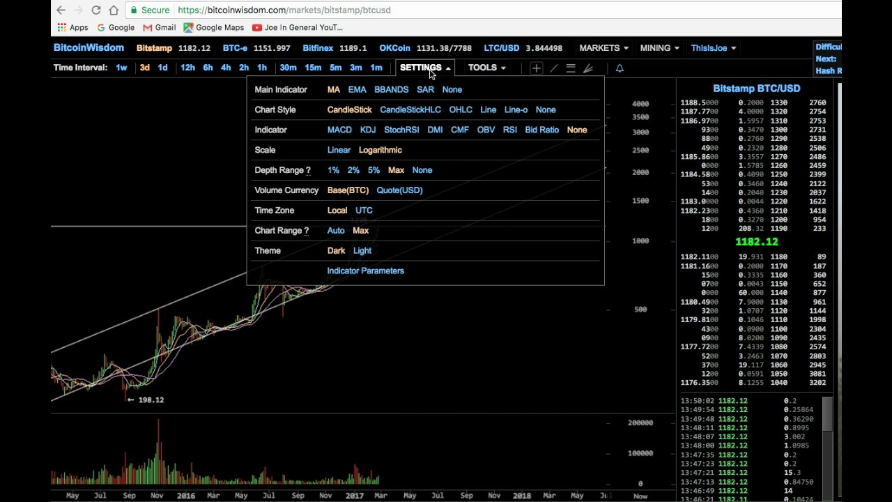
left_click(374, 171)
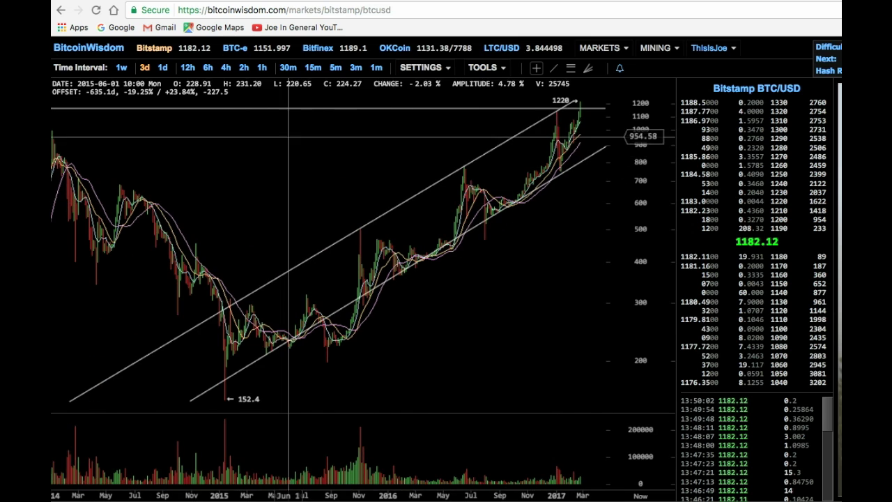
Step: Toggle 12-hour and back to 3-day candles, zooming out to late 2012 through the 1163 peak
left_click(188, 69)
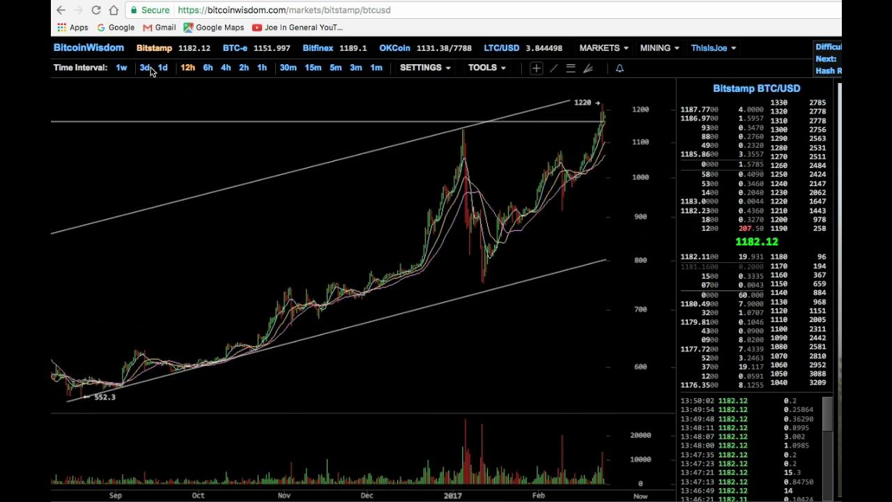
left_click(144, 68)
scroll(227, 160, "down", 8)
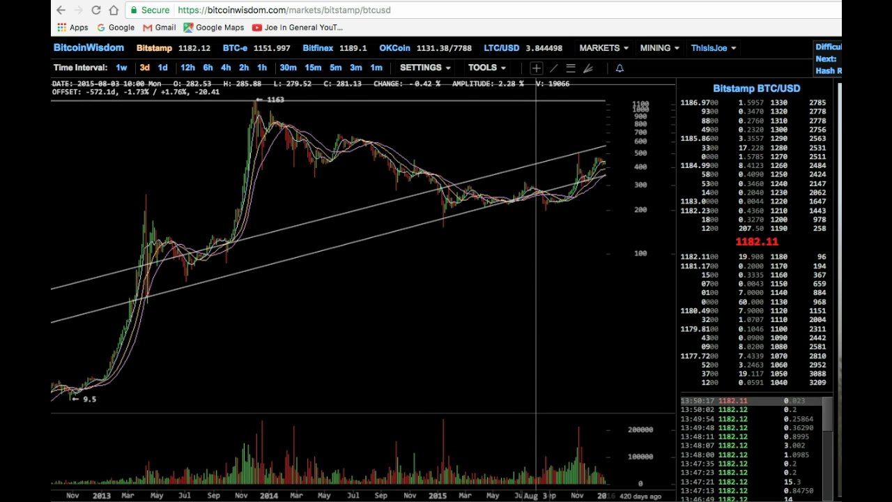
Step: Choose Draw Fibonacci Extensions from the TOOLS menu
left_click(569, 69)
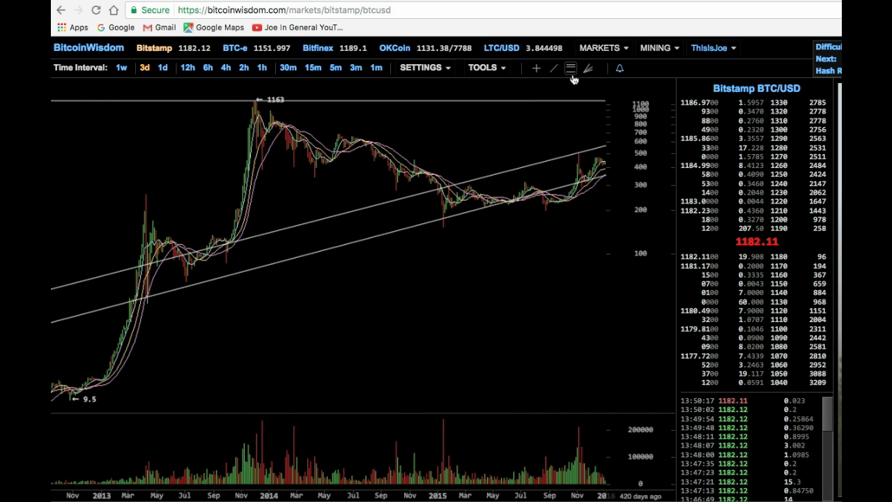
mouse_move(485, 67)
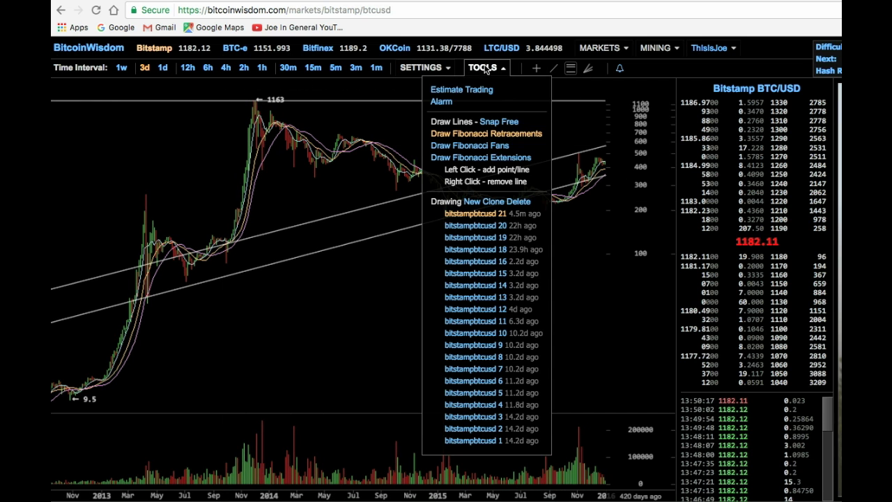
left_click(503, 158)
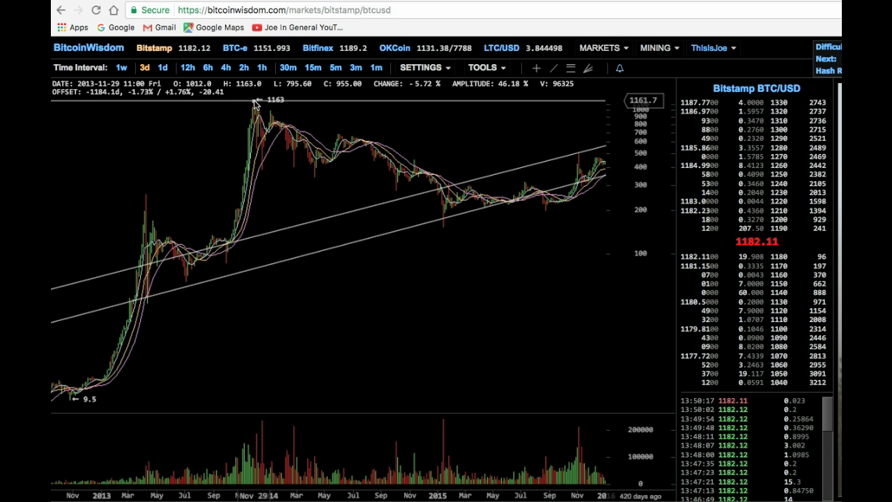
Step: Draw Fibonacci levels from the 1163 peak down to the 152.05 low, then pan toward recent prices
left_click_drag(255, 104, 451, 231)
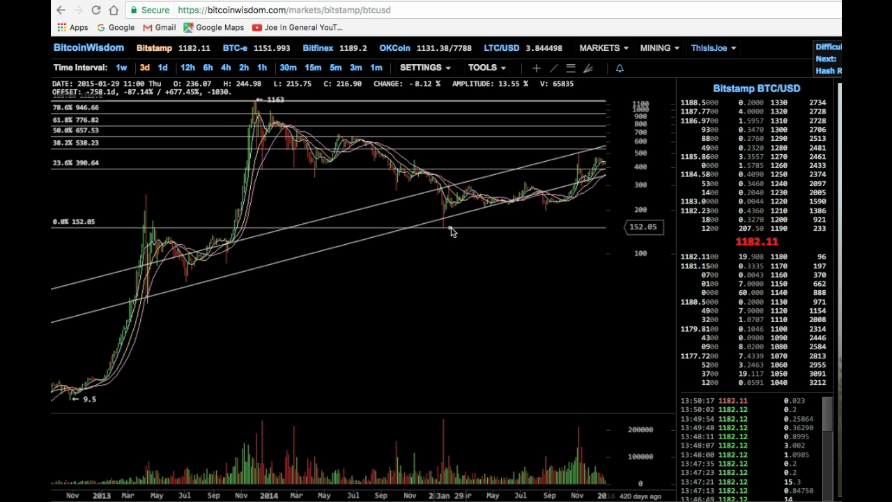
left_click_drag(543, 167, 321, 183)
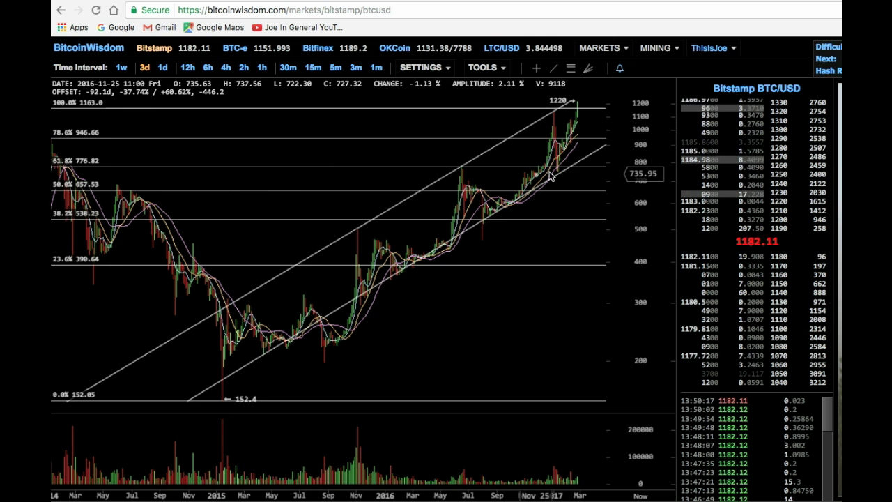
left_click_drag(554, 190, 468, 183)
left_click_drag(500, 143, 526, 146)
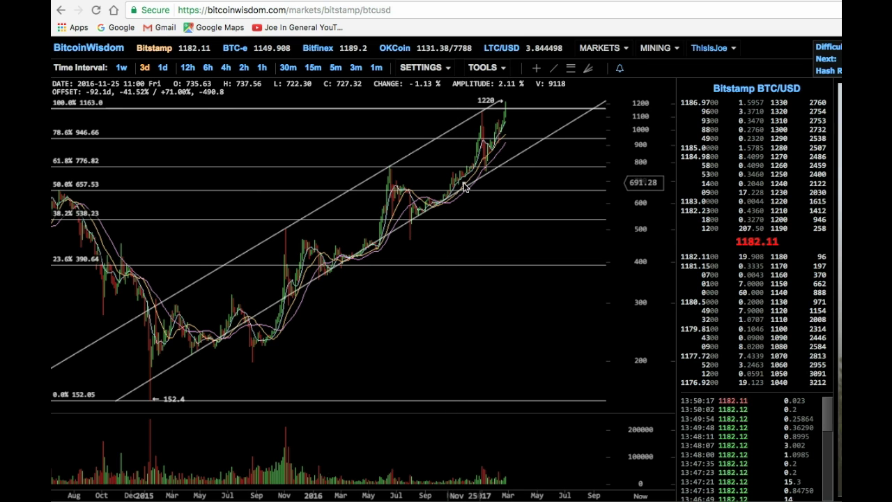
left_click(424, 70)
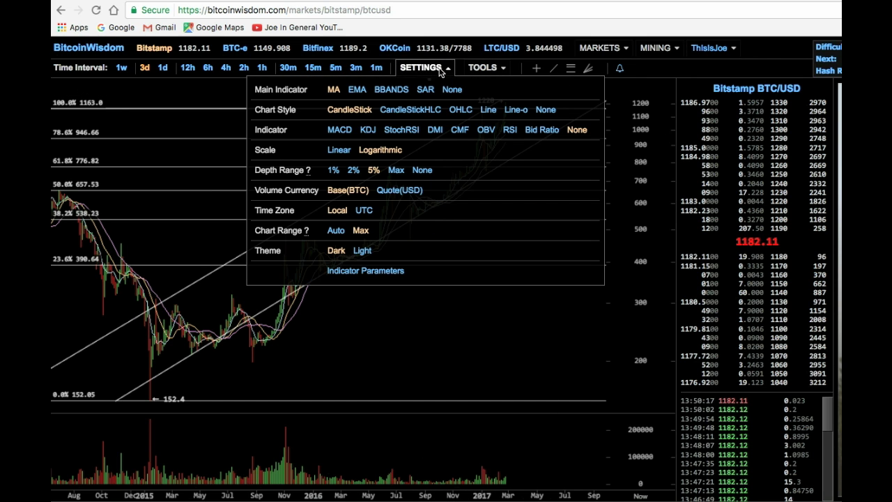
Step: Widen the depth range to Max and frame August to May to show the 1787.8 level
left_click(397, 171)
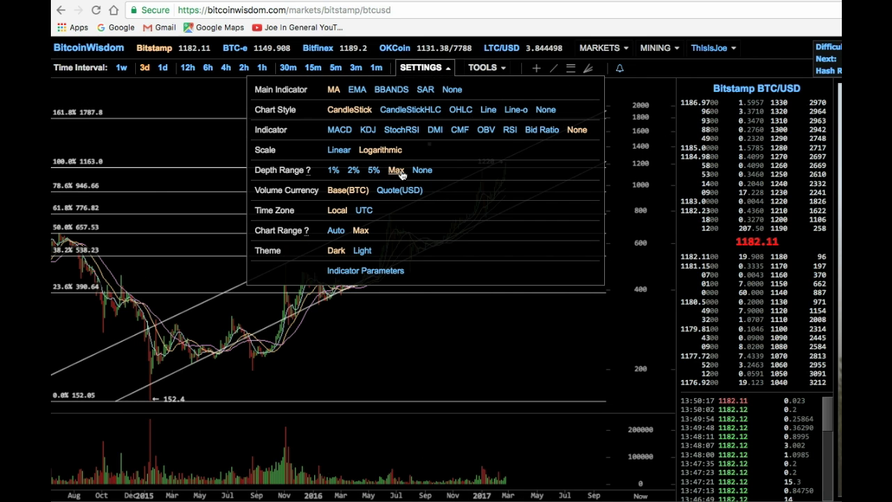
left_click_drag(335, 216, 188, 245)
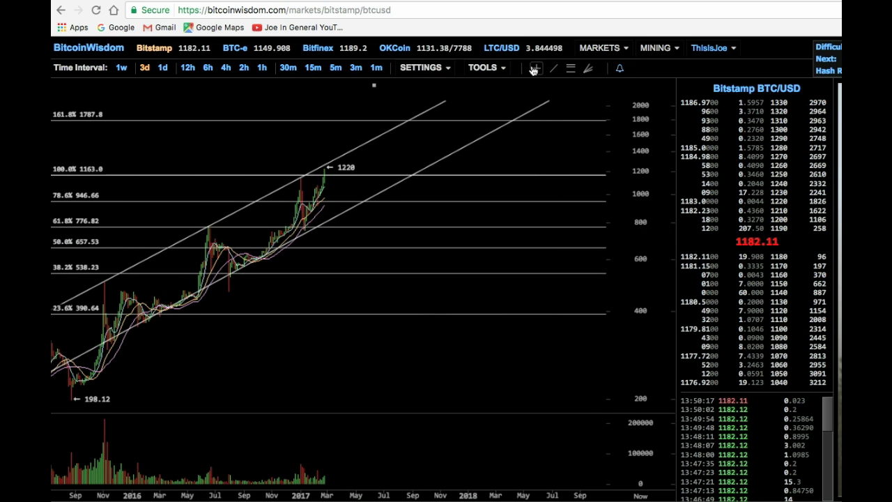
scroll(286, 190, "up", 4)
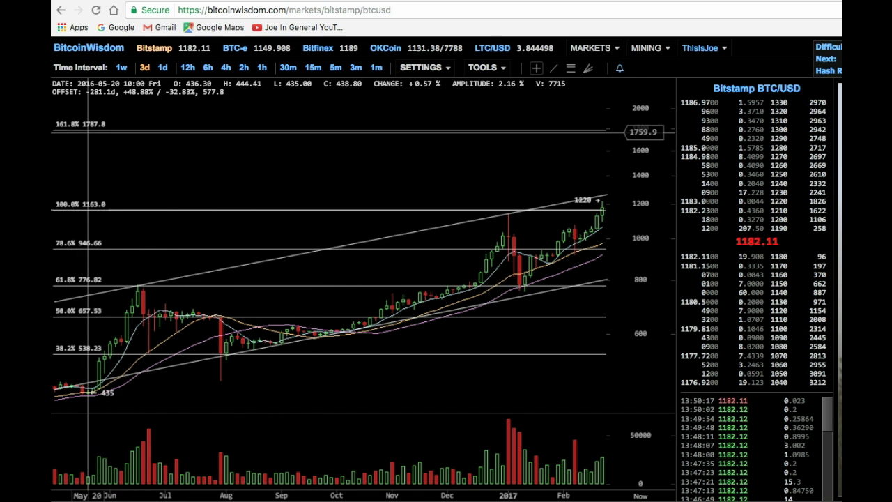
scroll(480, 175, "right", 5)
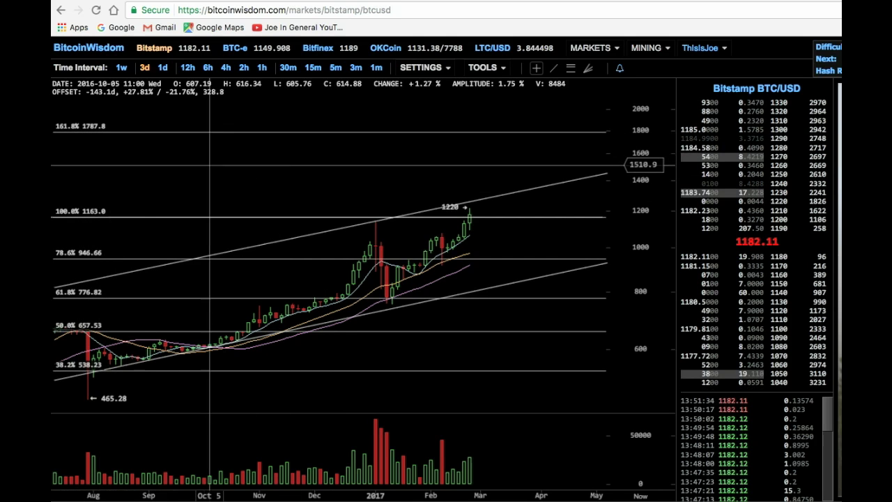
left_click_drag(440, 162, 430, 159)
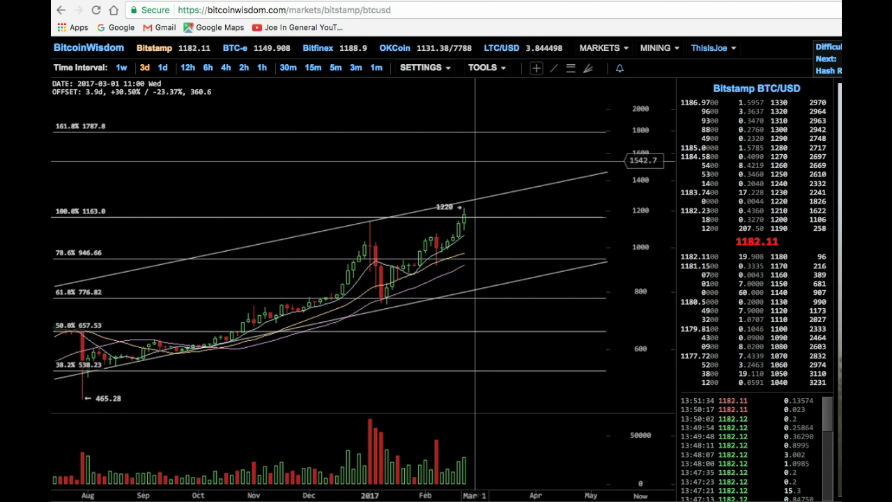
mouse_move(474, 163)
left_mouse_down()
mouse_move(496, 157)
mouse_move(450, 160)
mouse_move(473, 157)
left_mouse_up()
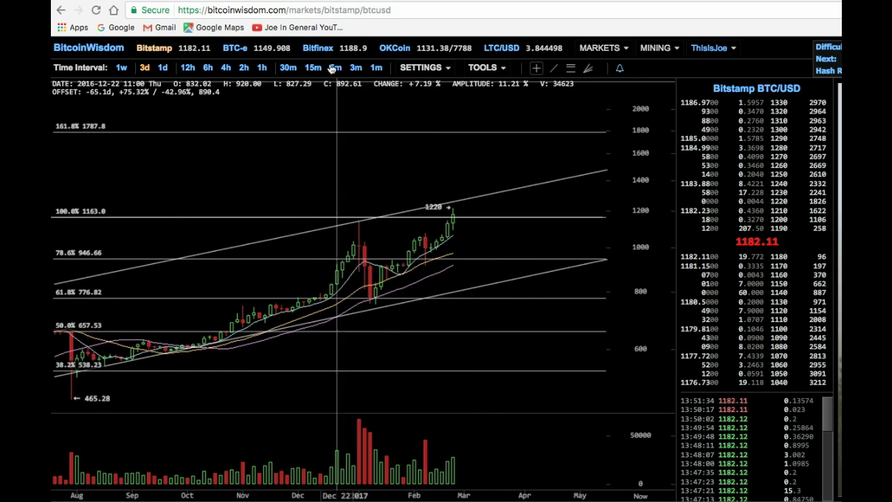
left_click(320, 2)
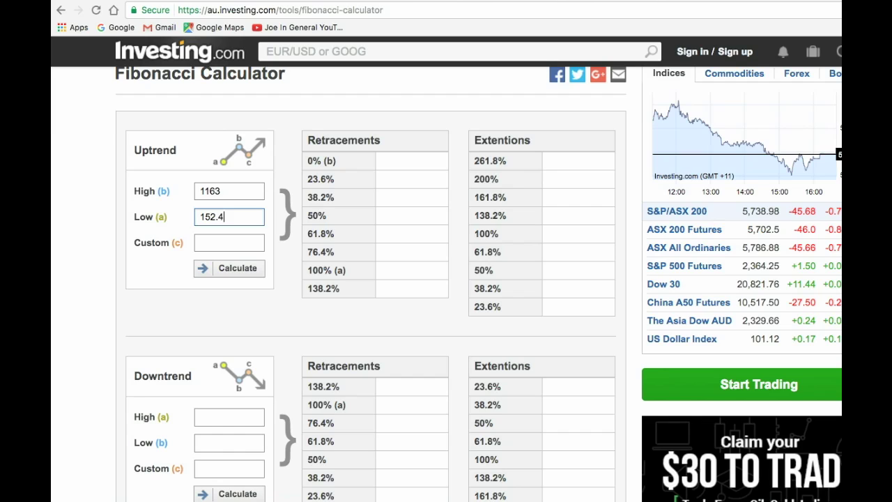
Step: Calculate uptrend Fibonacci levels for High 1163 and Low 152.4 and compare the results
left_click(247, 269)
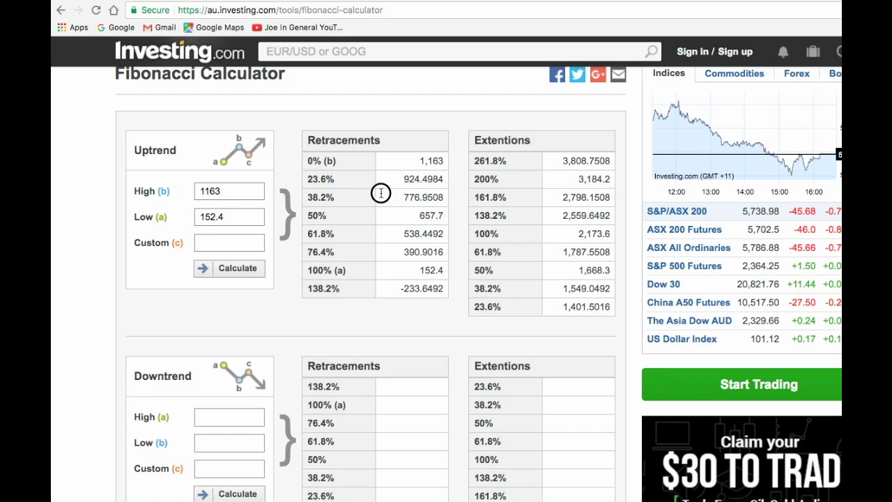
double_click(430, 160)
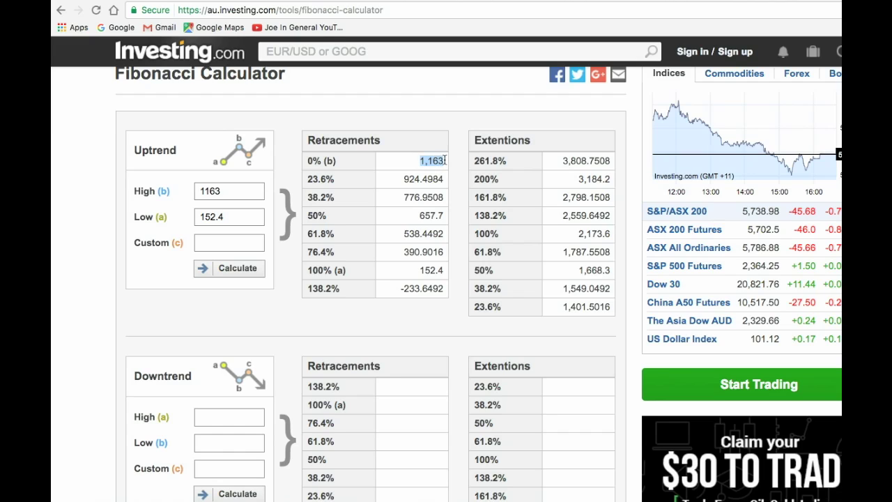
left_click(318, 140)
double_click(318, 140)
left_click(417, 178)
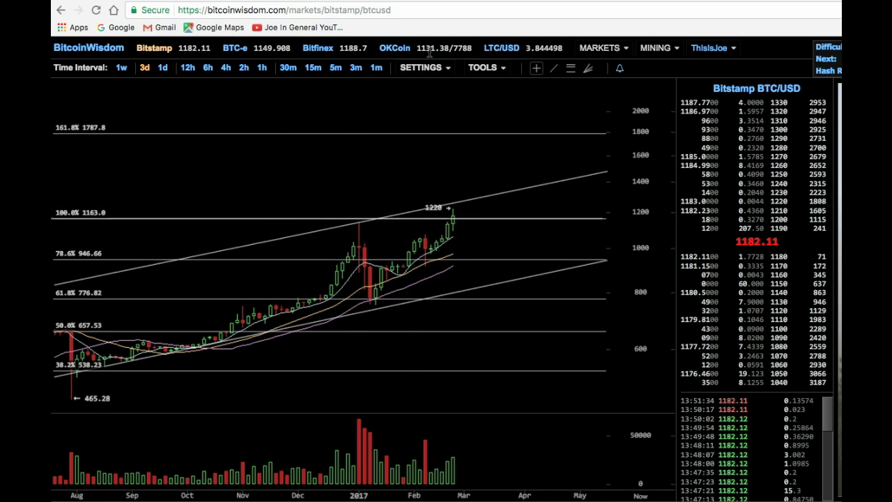
Step: Reset the BitcoinWisdom depth range to 5%, then return to the calculator's extensions table
left_click(418, 68)
left_click(372, 170)
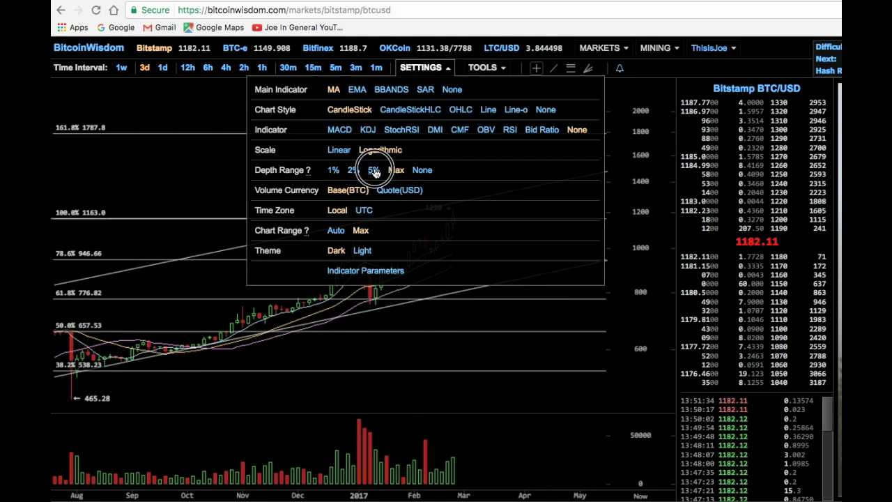
scroll(259, 133, "down", 5)
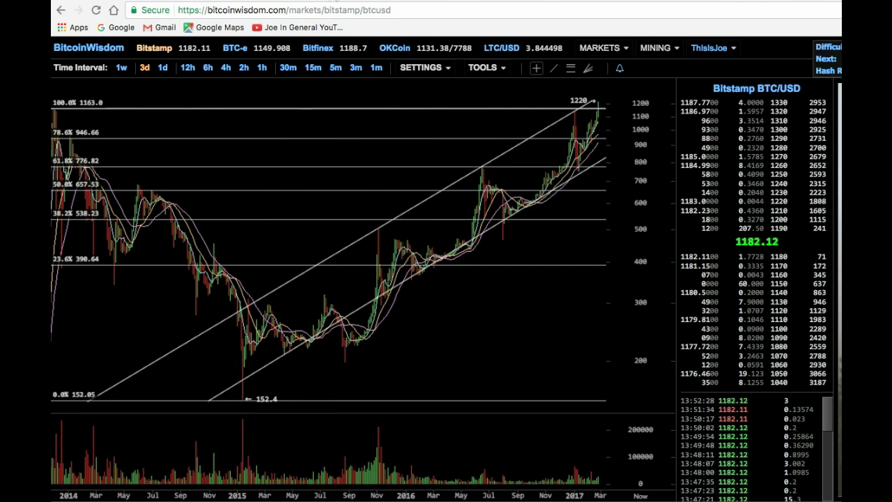
key("ctrl+Tab")
left_click_drag(462, 233, 536, 175)
Step: Highlight the extension values from 23.6% (1,401.5016) to 61.8% (1,787.5508)
left_click(565, 160)
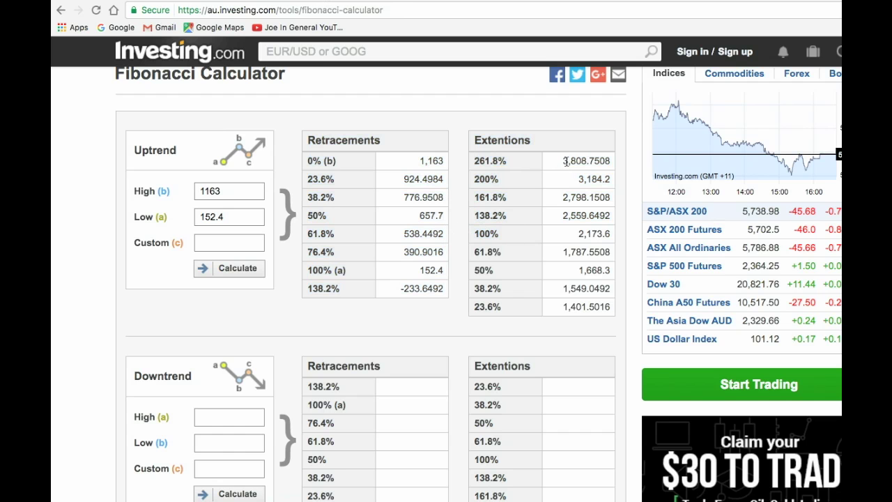
left_click_drag(562, 306, 610, 270)
left_click(578, 269)
left_click(575, 254)
left_click_drag(565, 251, 613, 252)
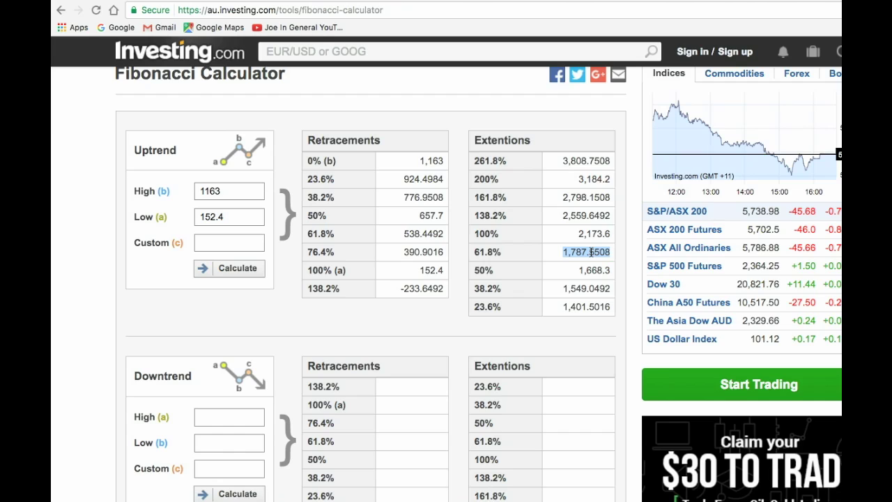
Step: Point out the High 1163 and Low 152.4 inputs, then re-highlight the 61.8% extension
left_click(221, 191)
left_click(223, 216)
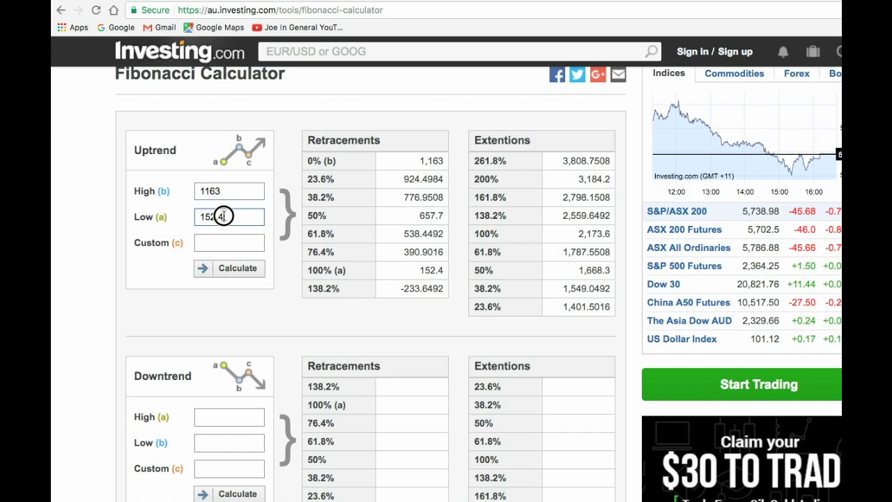
left_click(223, 189)
left_click(215, 218)
left_click_drag(565, 252, 610, 255)
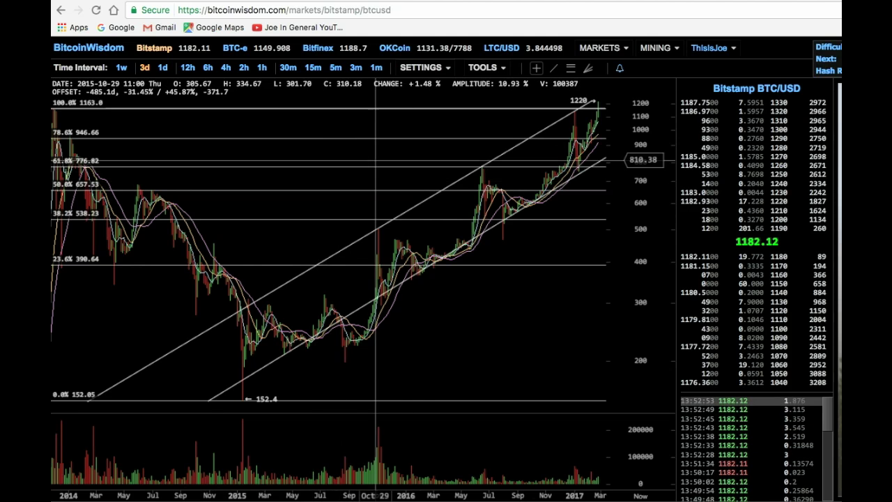
Step: Set the range to Max and stretch the price axis to 3500 to reveal the 261.8% level
left_click(443, 70)
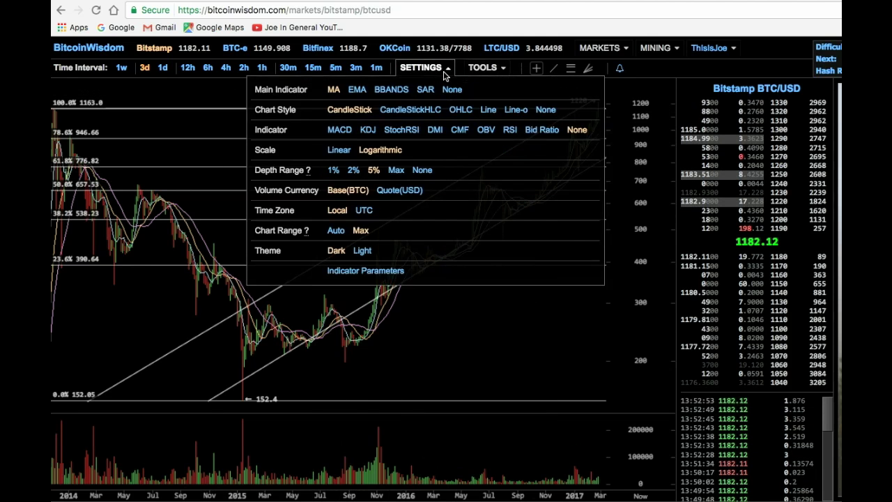
left_click(395, 170)
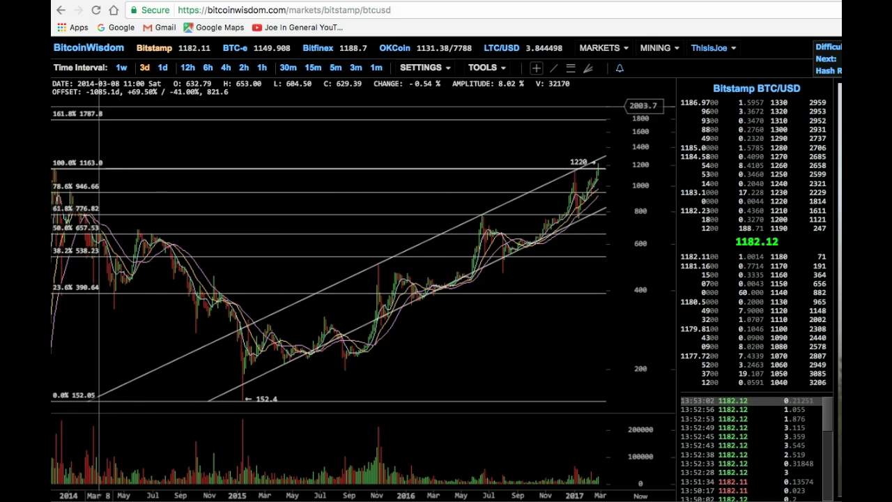
left_click(318, 2)
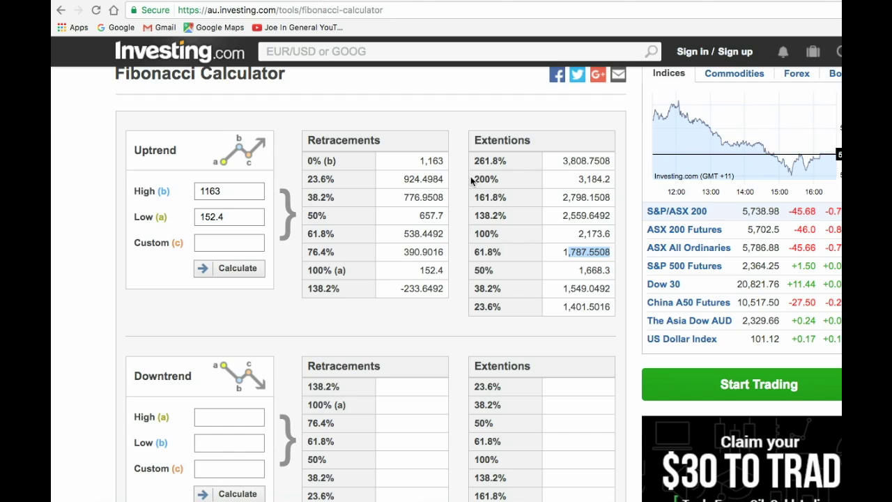
left_click(207, 3)
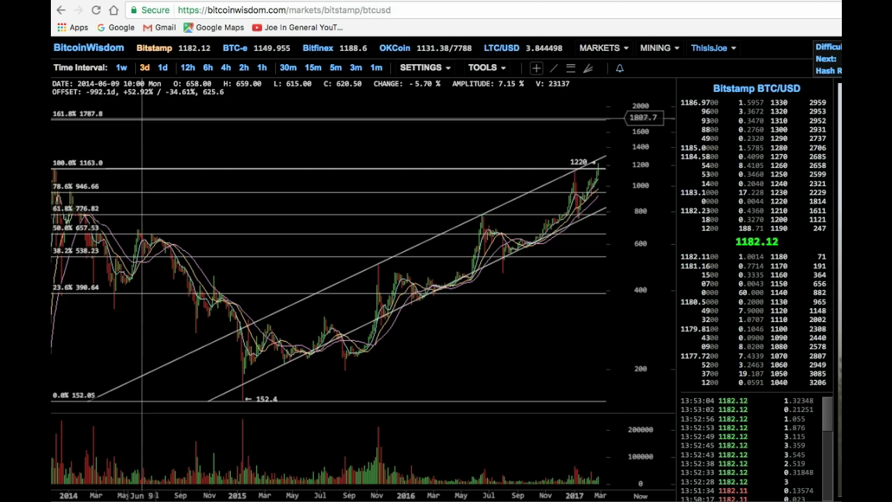
left_click_drag(128, 124, 129, 165)
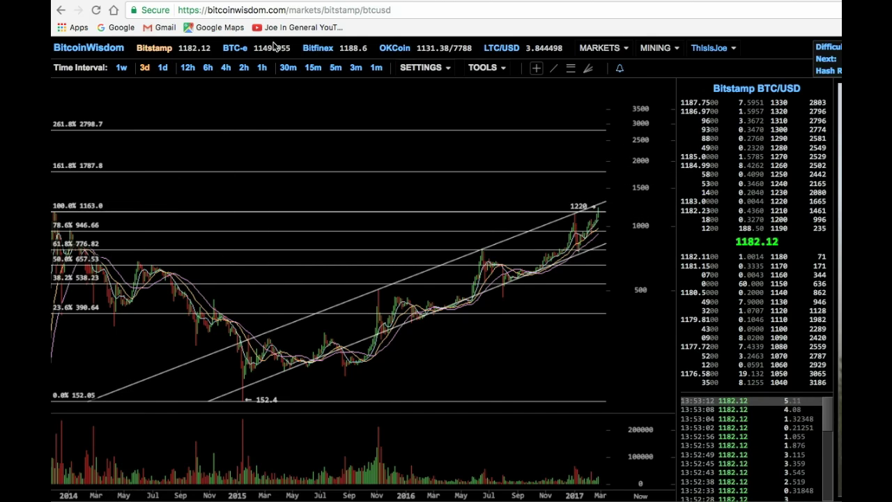
left_click(315, 1)
Step: Highlight each extension in turn: 1,401.5016, 1,549.0492, 1,668.3 and 1,787.5508
left_click(565, 309)
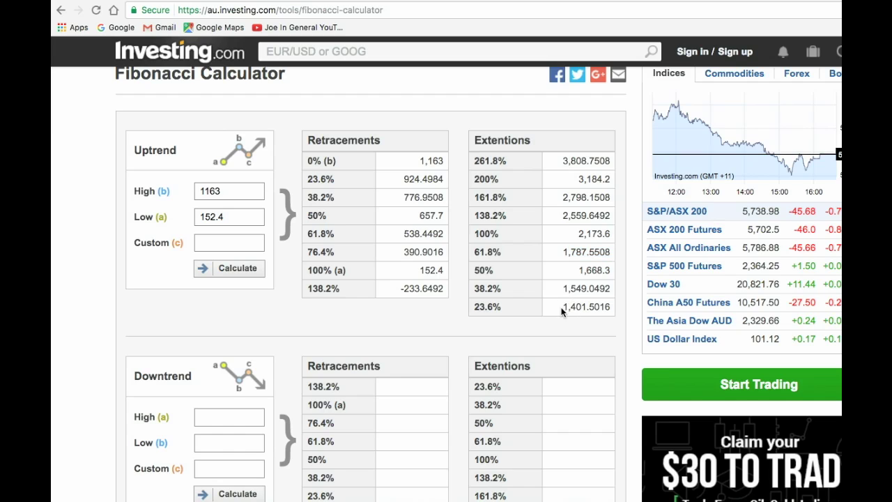
left_click_drag(564, 309, 608, 308)
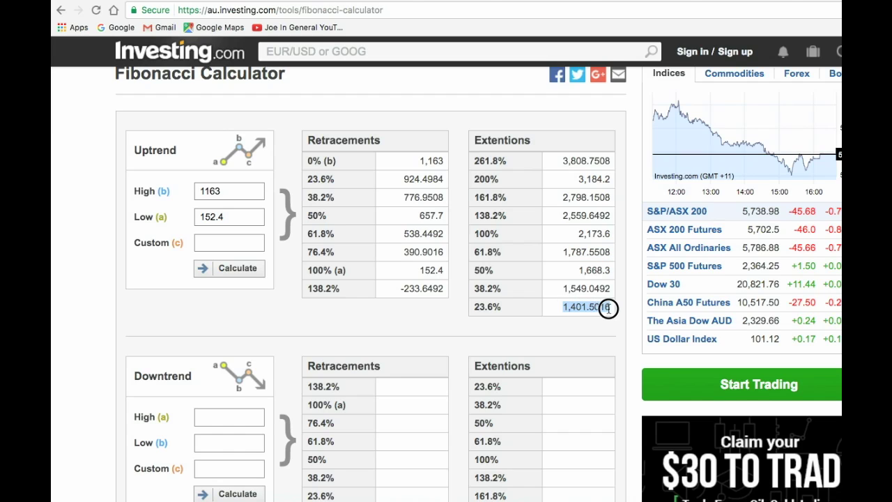
left_click(567, 307)
left_click_drag(564, 307, 611, 306)
left_click(565, 301)
left_click_drag(565, 287, 605, 285)
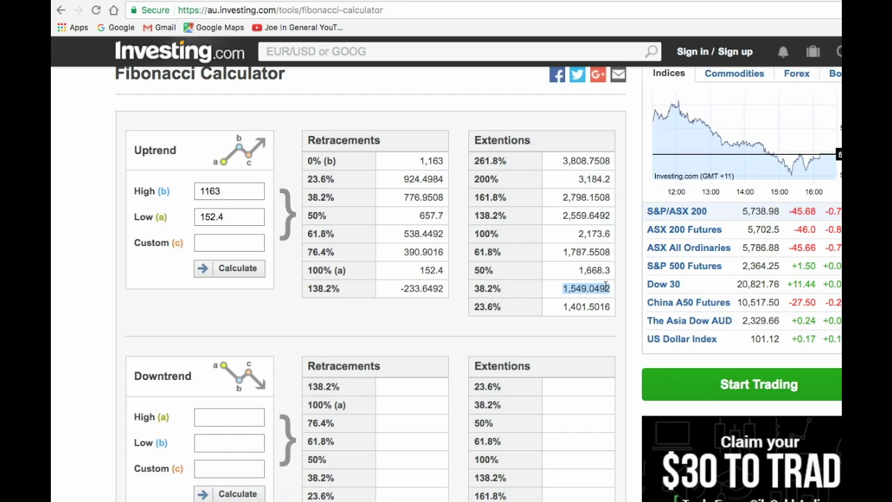
left_click(592, 279)
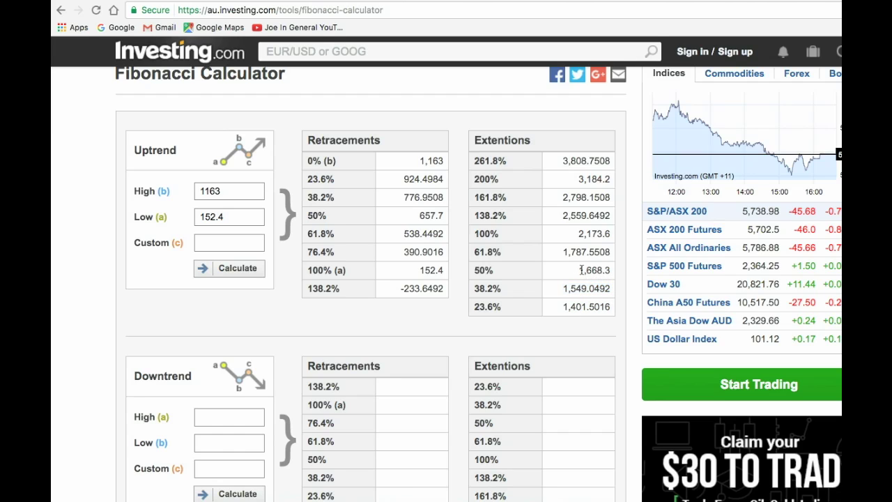
left_click_drag(581, 270, 610, 269)
left_click(581, 269)
left_click_drag(566, 252, 611, 251)
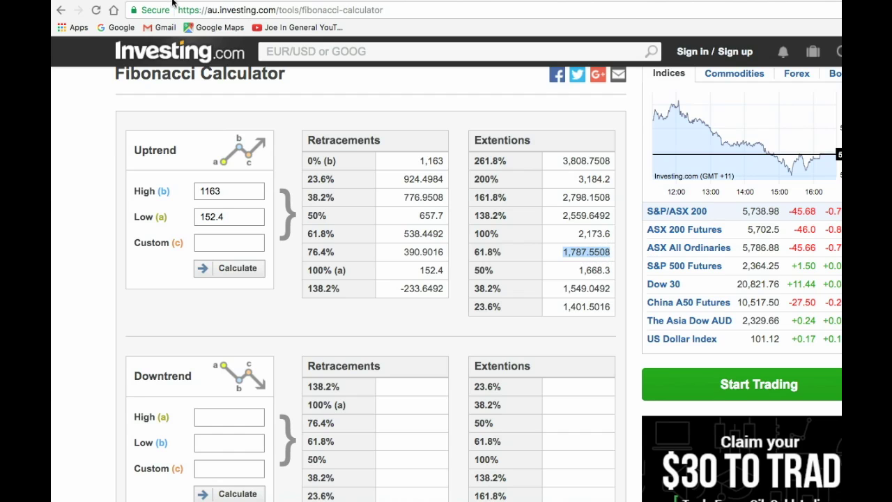
left_click(161, 2)
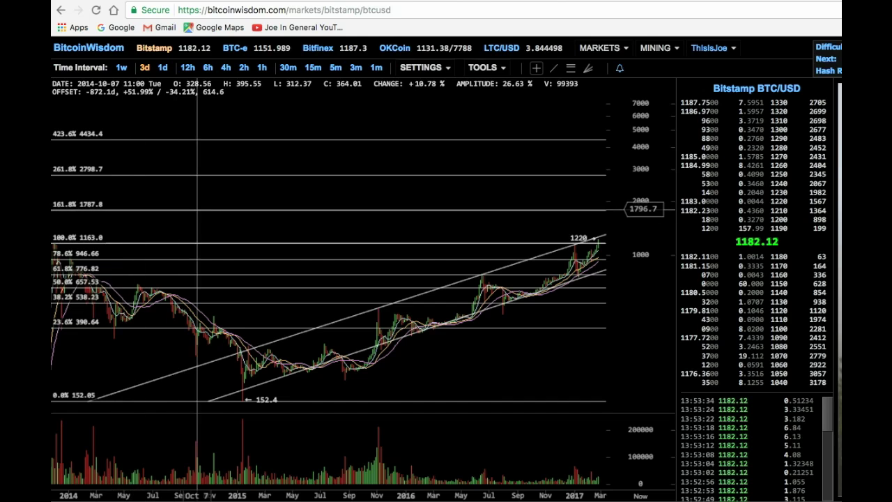
Step: Pan the chart ahead so the projected trend channel into future dates is visible
left_click_drag(300, 204, 254, 211)
mouse_move(418, 67)
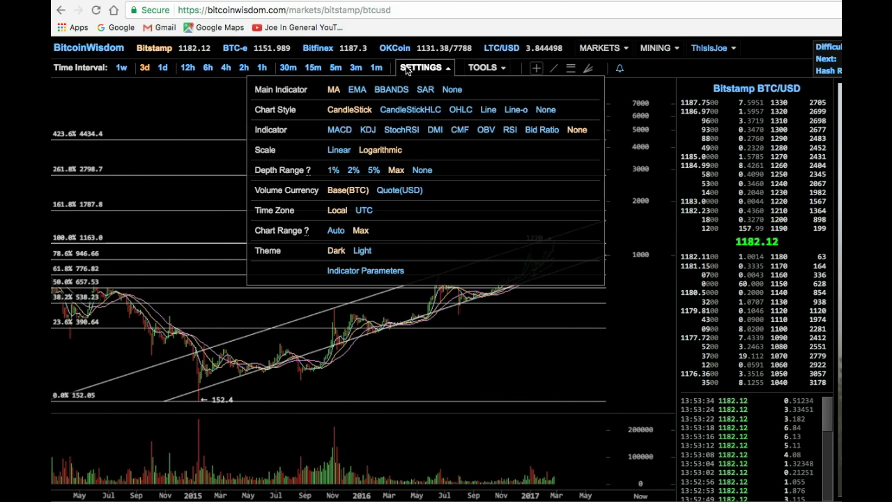
left_click_drag(398, 265, 380, 267)
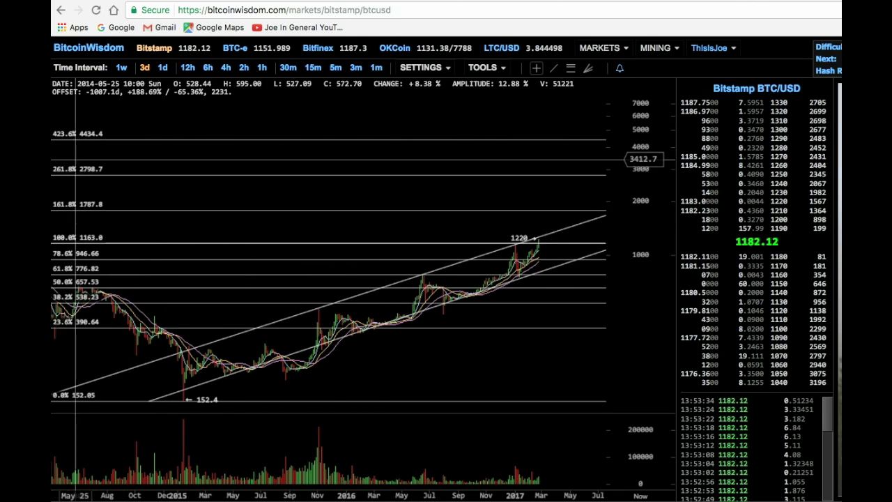
left_click_drag(314, 214, 193, 216)
left_click_drag(378, 219, 324, 219)
left_click_drag(537, 189, 506, 189)
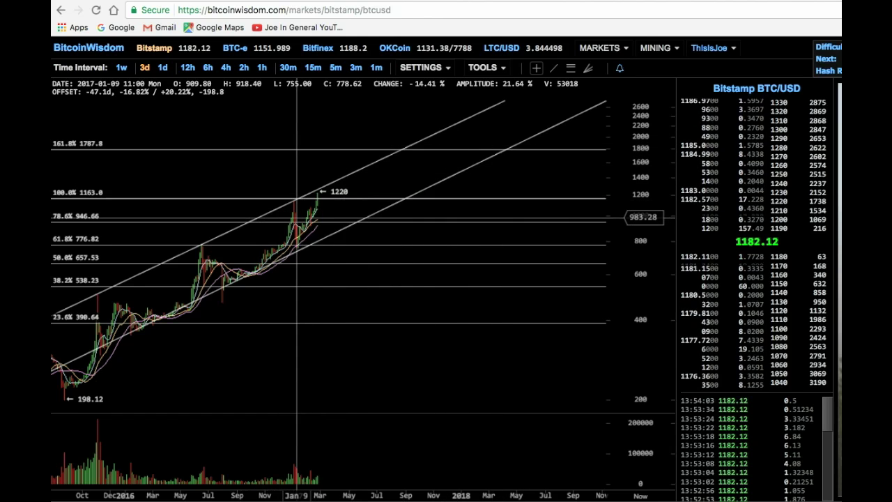
Step: Check the 161.8% extension value 2,798.1508 in the calculator against the chart
key("ctrl+Tab")
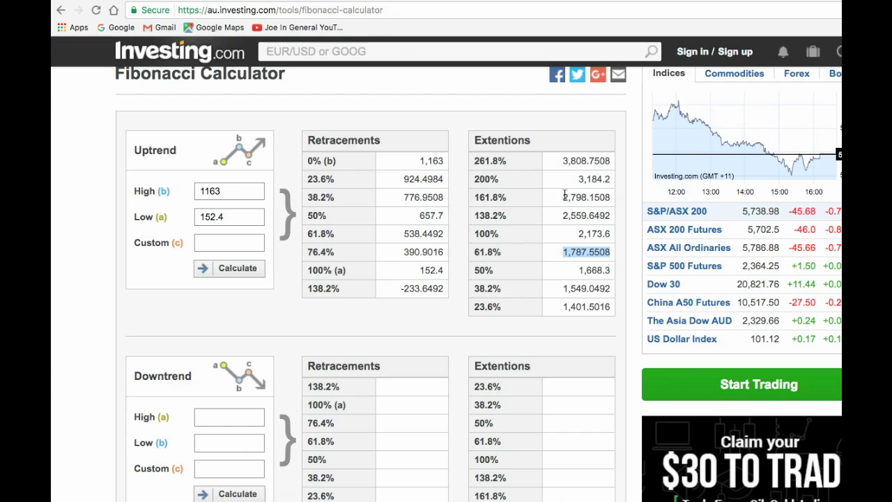
left_click_drag(561, 196, 609, 195)
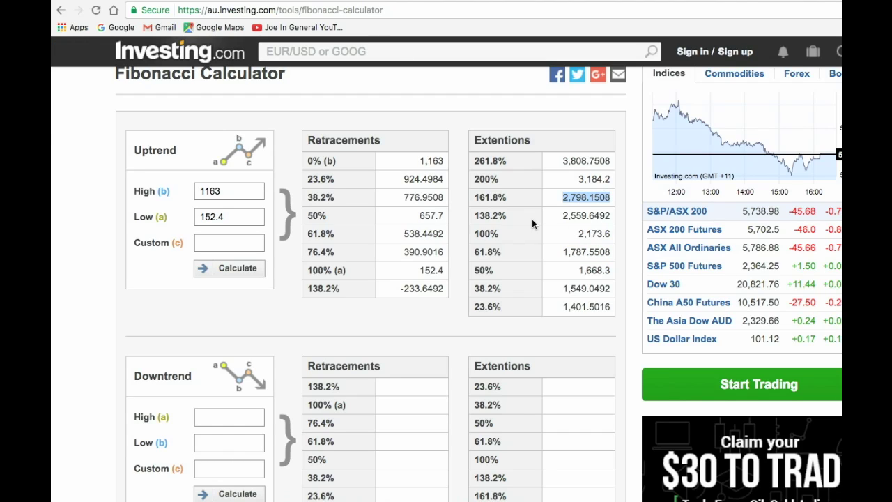
key("ctrl+Tab")
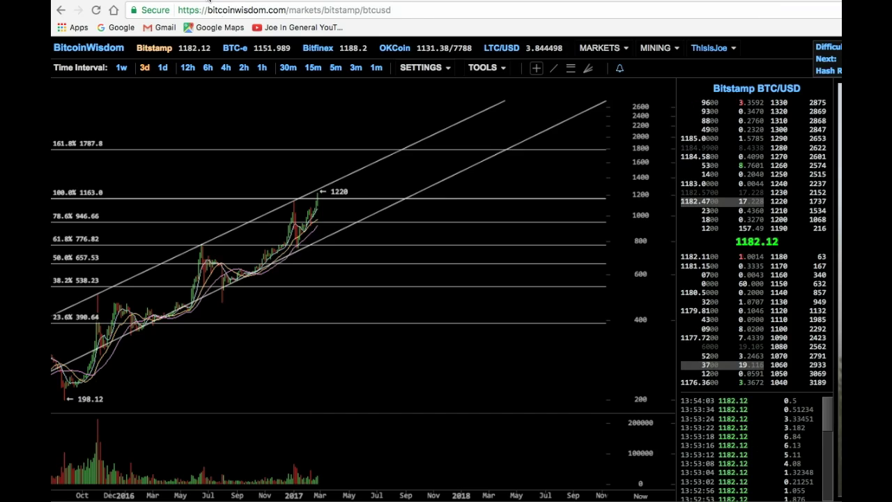
scroll(390, 209, "right", 3)
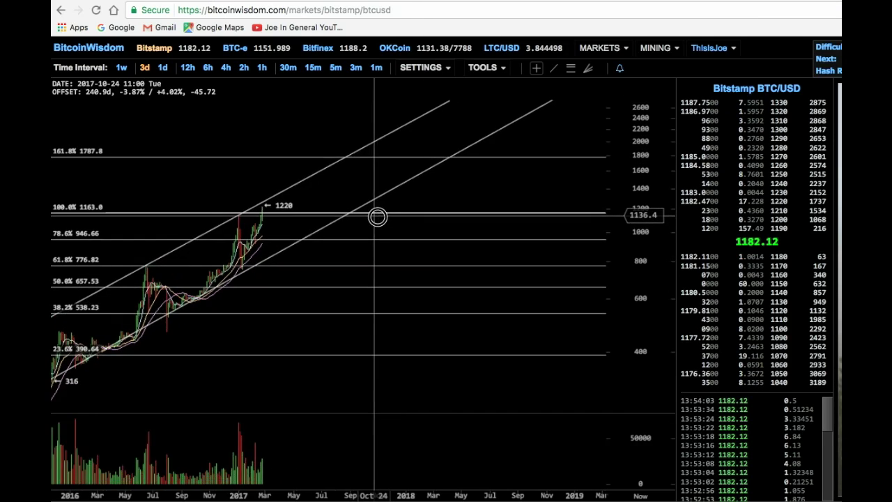
scroll(378, 215, "left", 5)
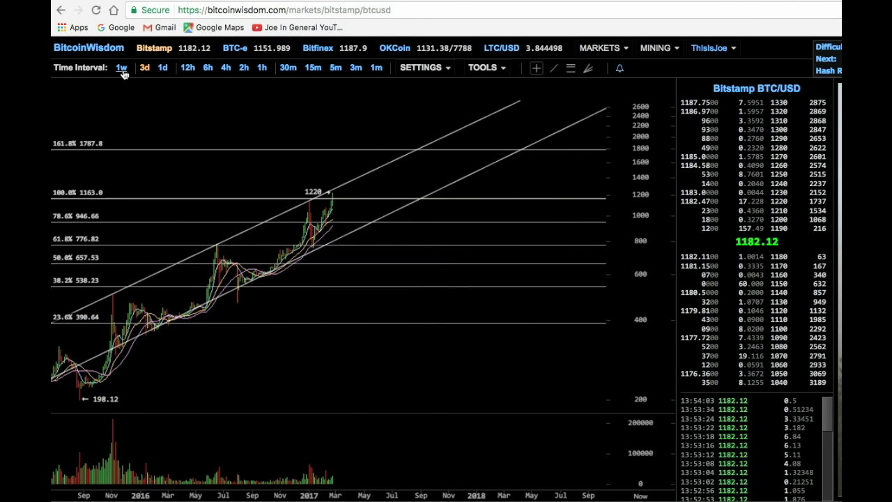
Step: Try the 1w, 3d and 1d intervals and follow the daily channel into 2017–2018
left_click(122, 71)
left_click(144, 69)
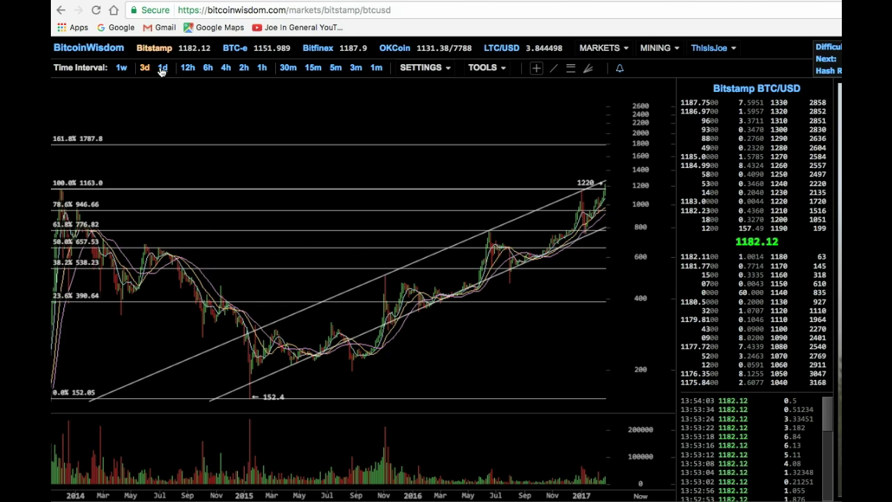
left_click(163, 70)
left_click_drag(488, 207, 246, 231)
left_click_drag(494, 239, 328, 245)
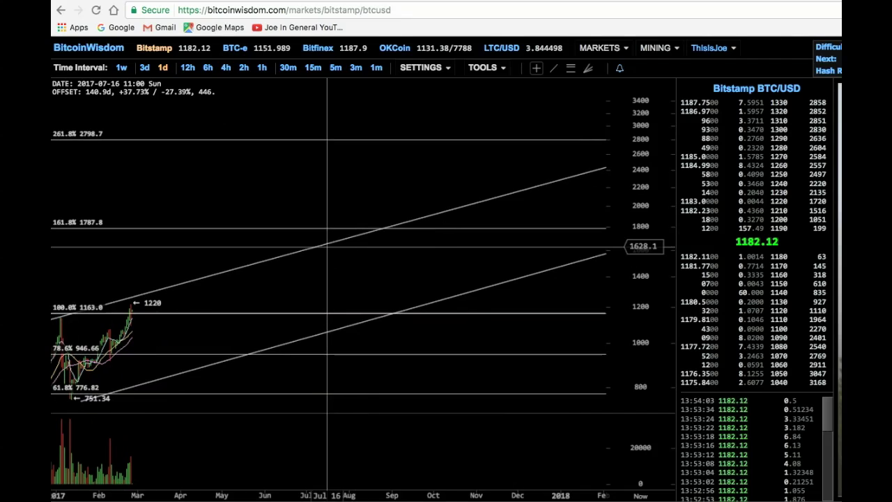
left_click_drag(571, 207, 406, 214)
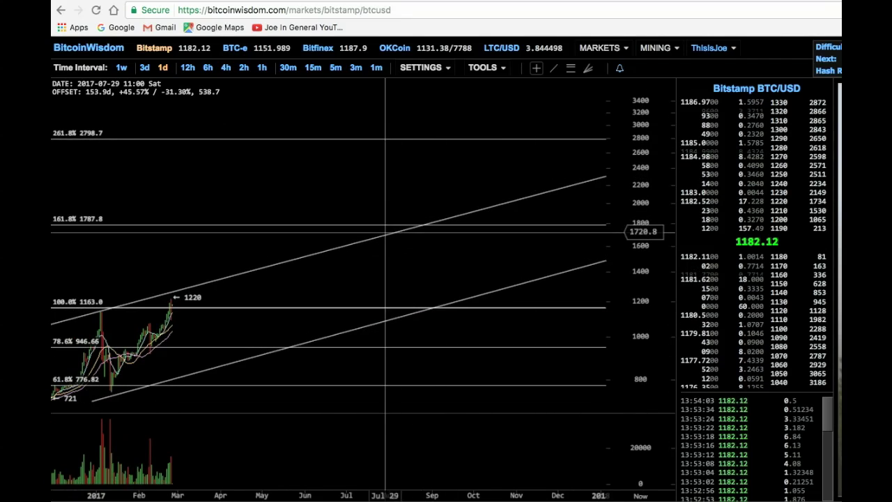
left_click_drag(343, 243, 446, 241)
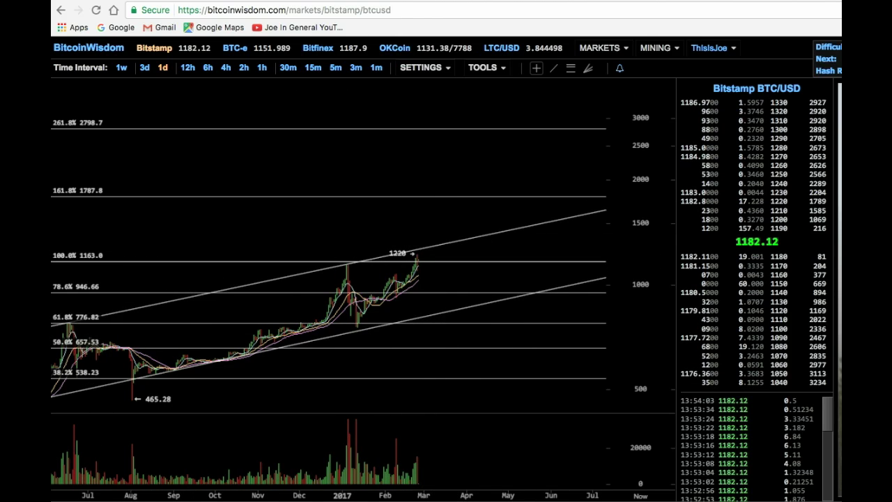
Step: Select the 261.8% extension value 3,808.7508 in the calculator, then bring up the Excel target sheet
left_click(312, 3)
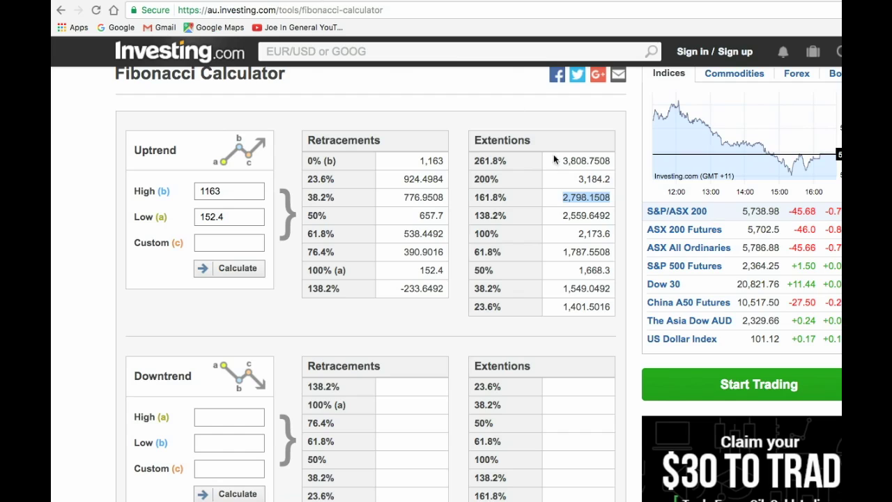
left_click(565, 161)
double_click(601, 163)
left_click(577, 160)
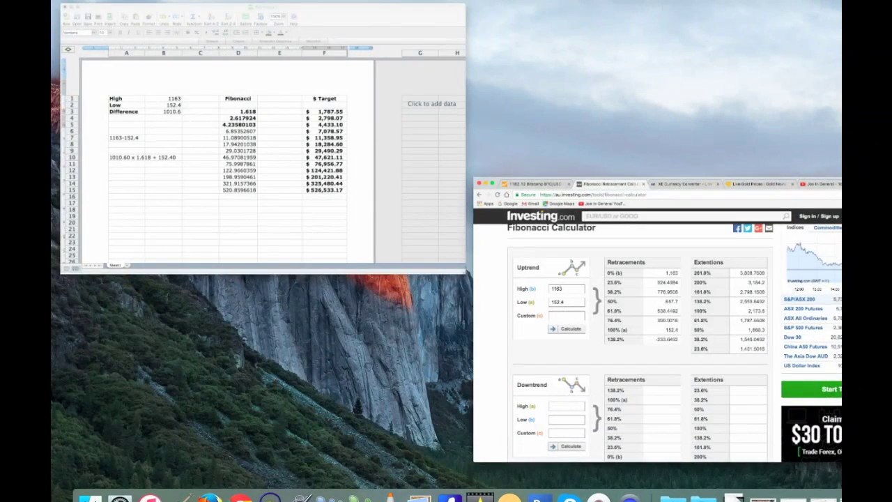
left_click(274, 212)
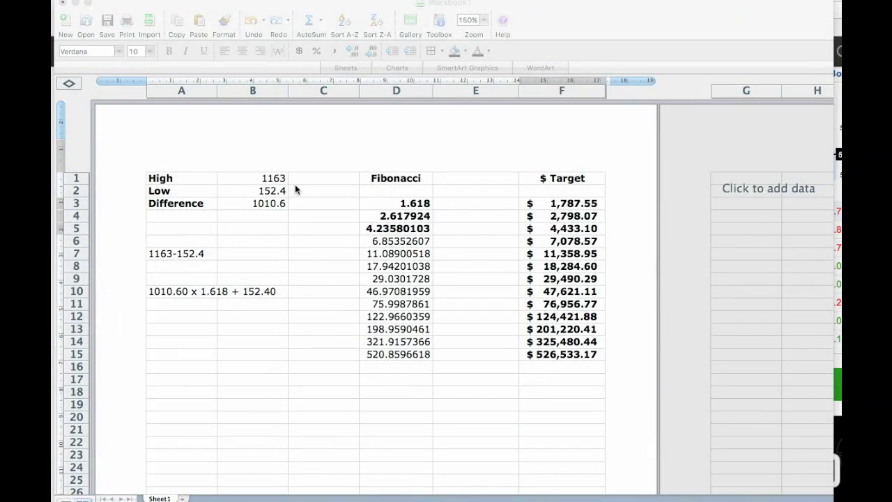
left_click(273, 179)
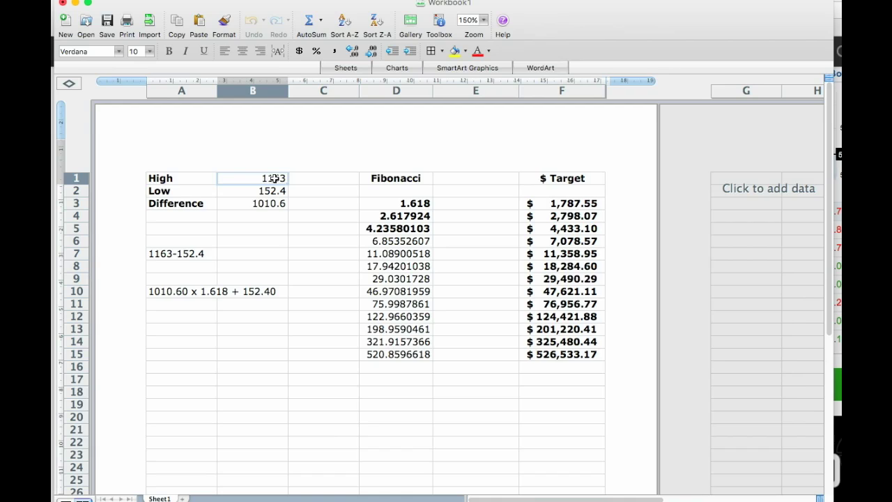
left_click(581, 230)
left_click(388, 231)
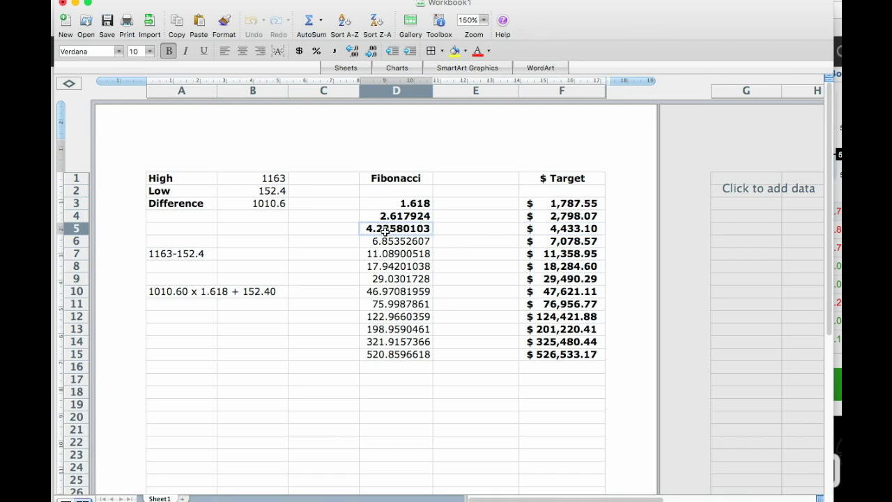
left_click(577, 230)
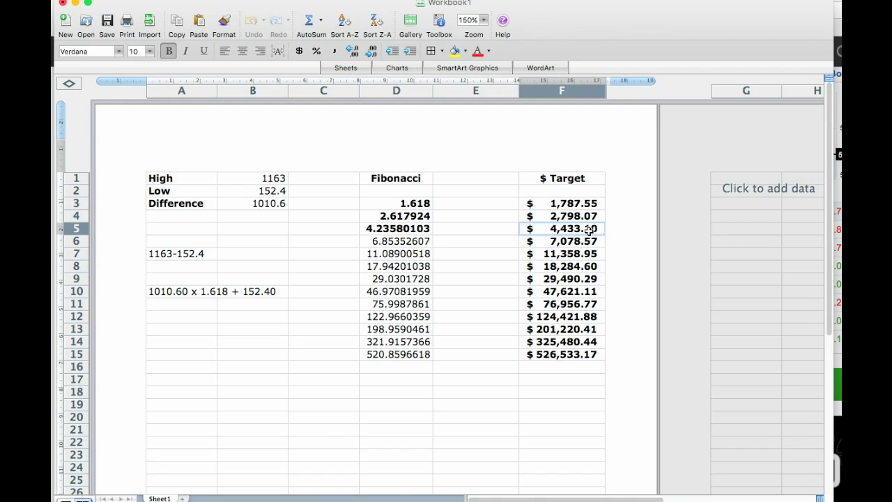
left_click_drag(575, 202, 578, 222)
left_click_drag(420, 206, 579, 228)
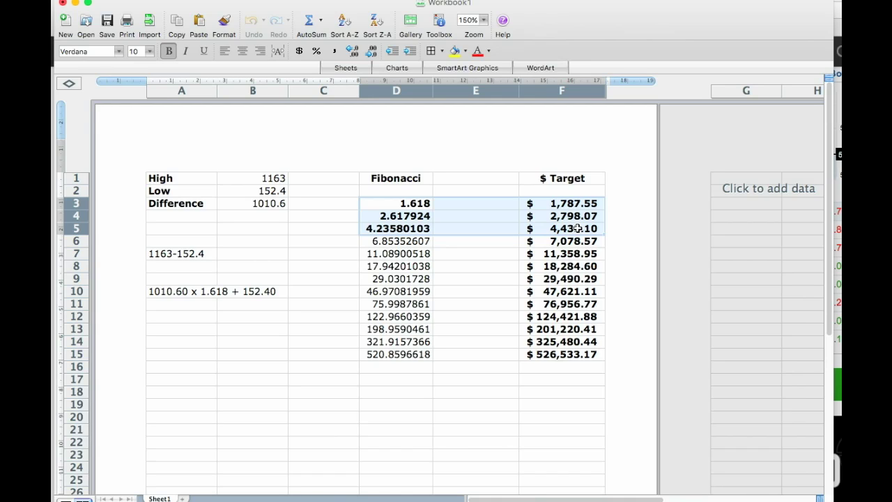
left_click(575, 228)
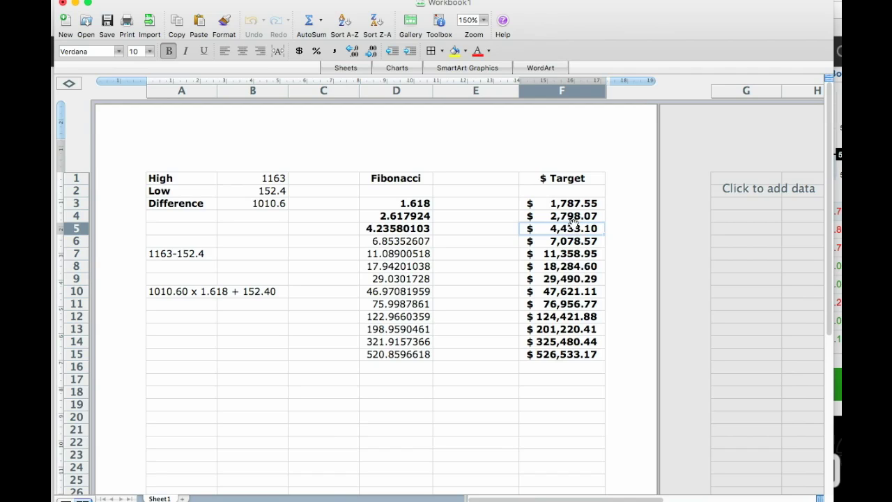
left_click(572, 217)
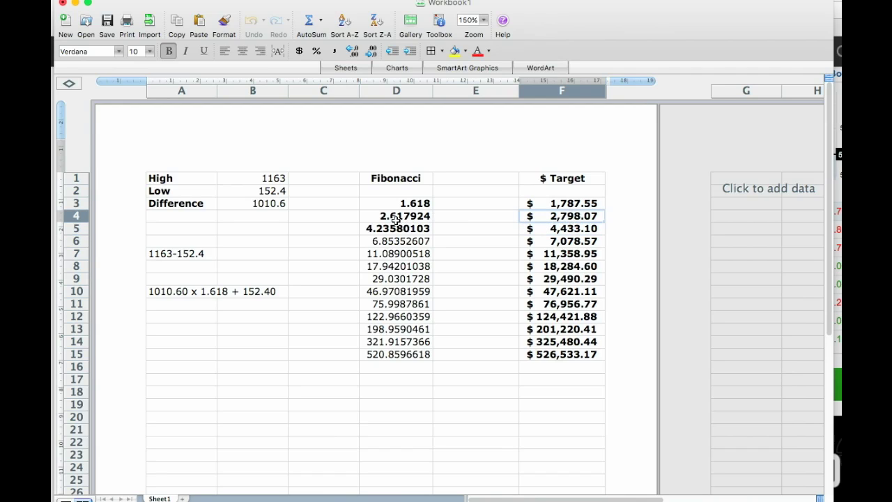
left_click(565, 217)
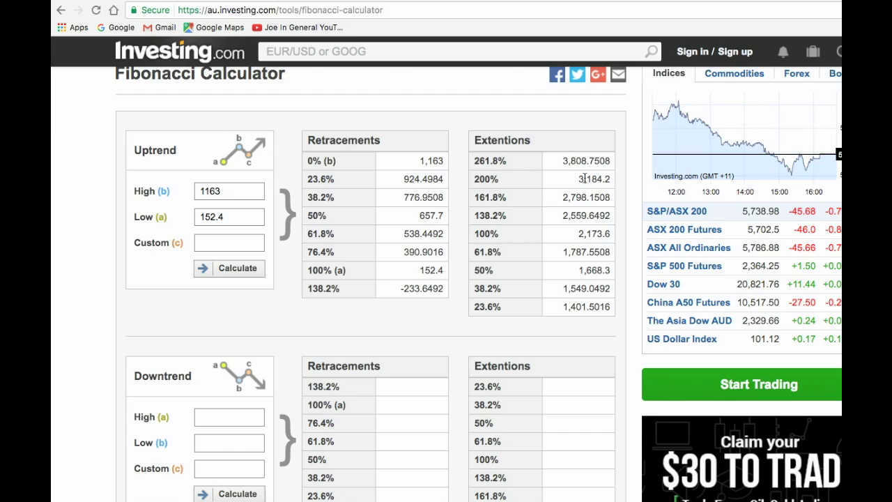
left_click_drag(565, 160, 608, 189)
left_click(225, 11)
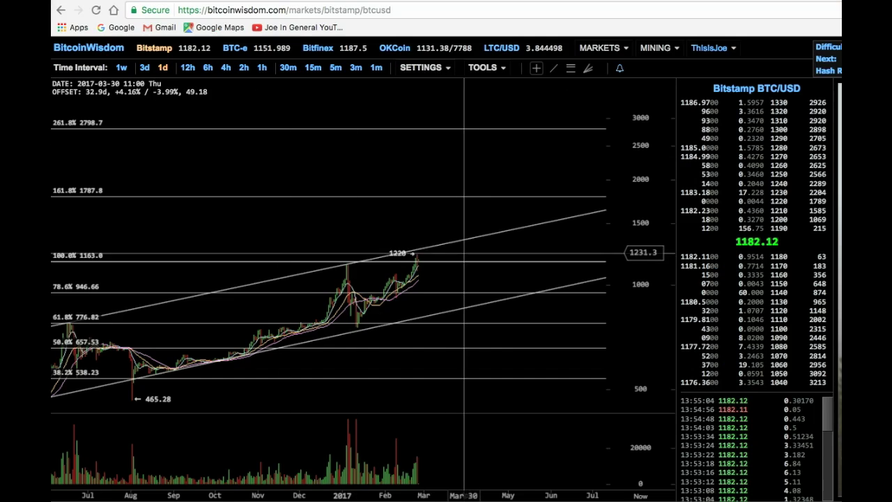
Step: Pan to upcoming months and set the order book depth range to 5%
left_click_drag(422, 251, 320, 139)
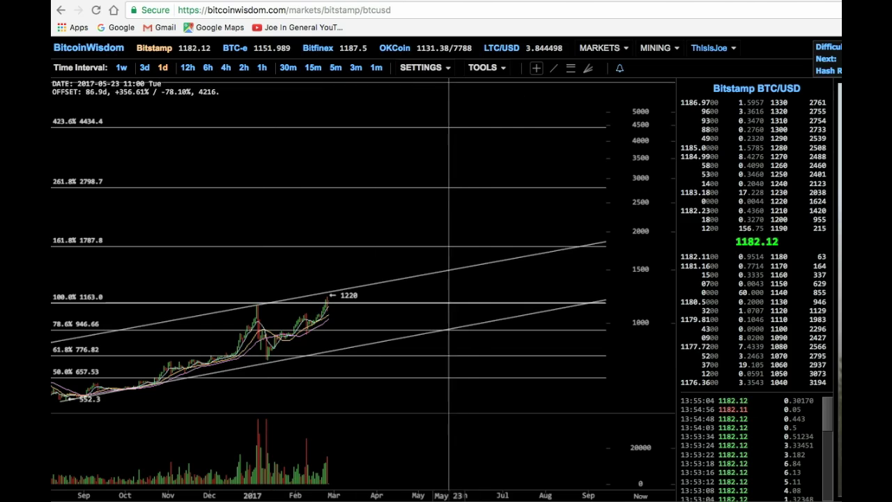
left_click(428, 69)
left_click(395, 170)
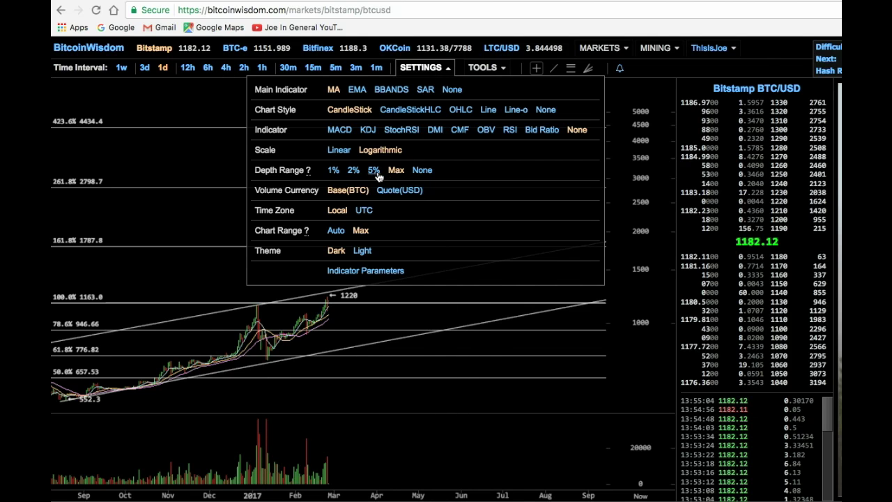
left_click(373, 171)
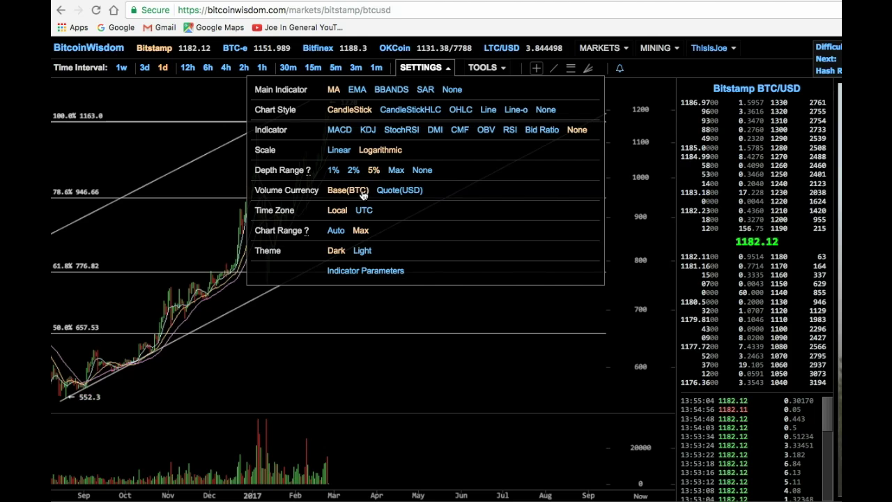
scroll(304, 200, "down", 5)
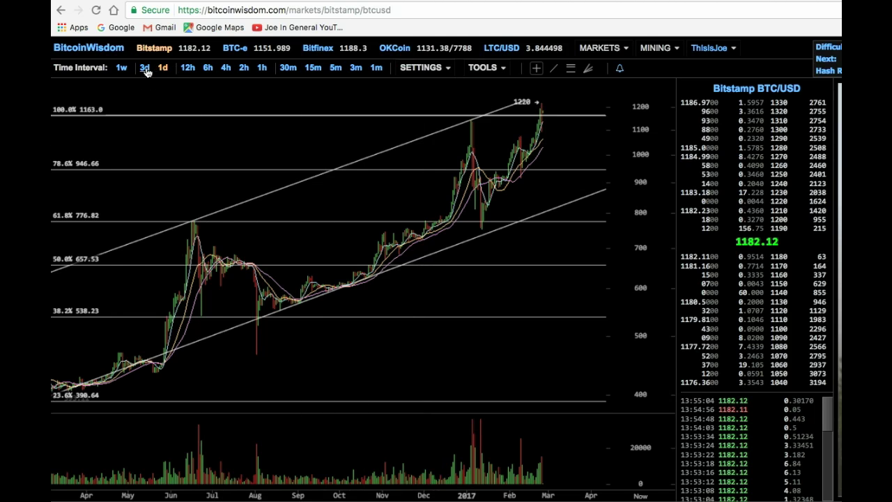
Step: Show weekly candles after trying 3-day, and pan to leave room for future dates
left_click(121, 67)
left_click(144, 68)
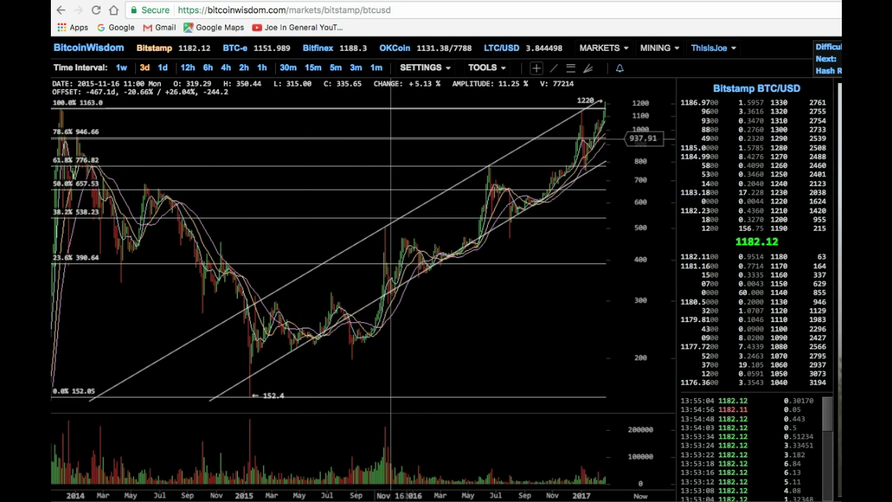
left_click_drag(481, 140, 316, 146)
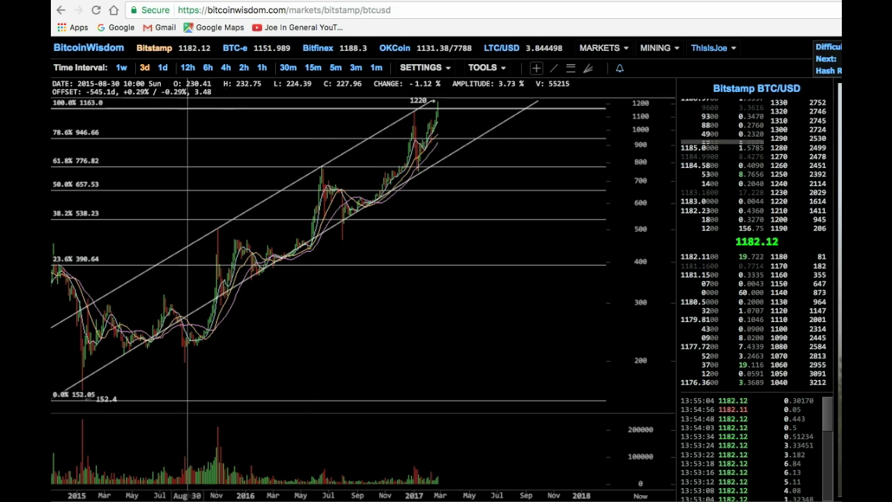
left_click(121, 68)
left_click_drag(447, 158, 385, 163)
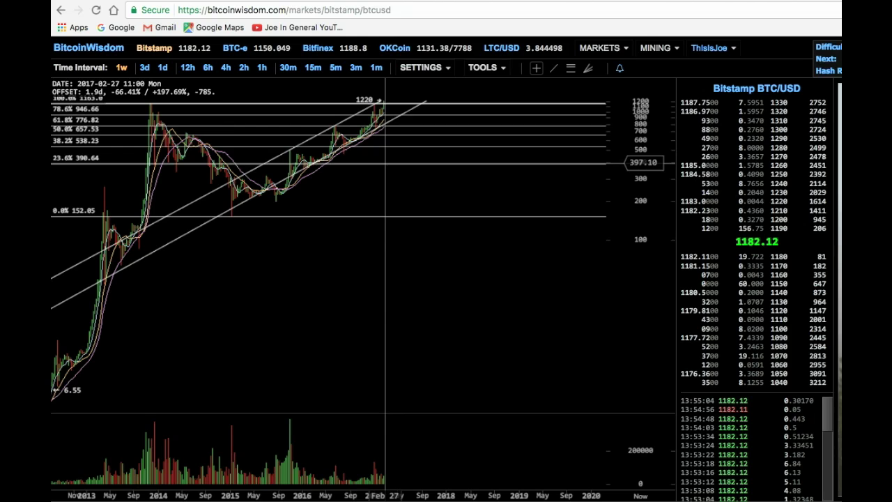
left_click_drag(385, 163, 395, 193)
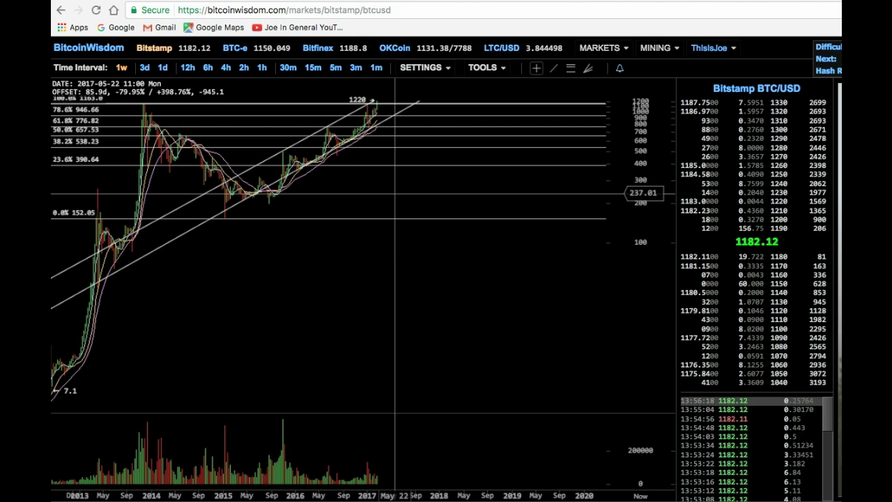
left_click_drag(398, 193, 429, 189)
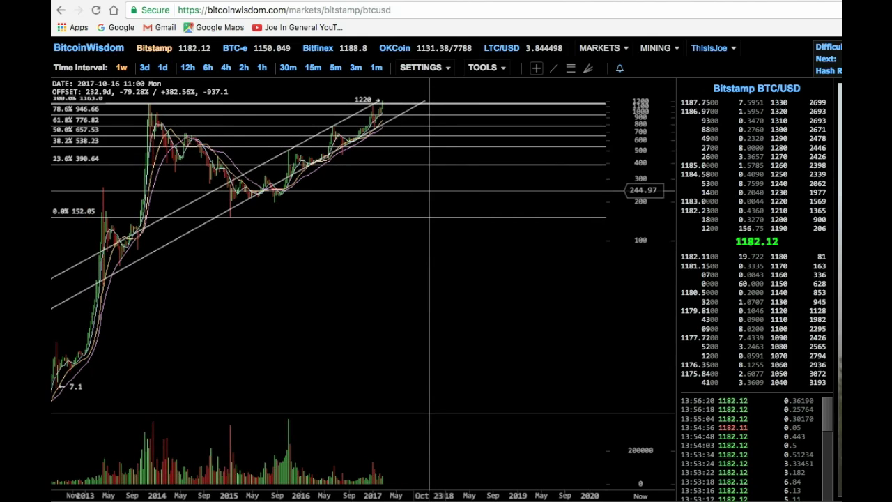
left_click_drag(429, 189, 407, 178)
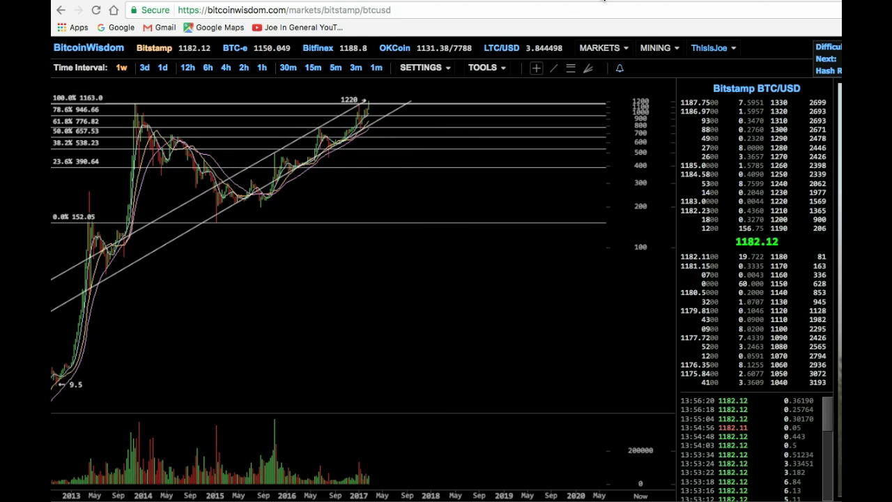
left_click(751, 2)
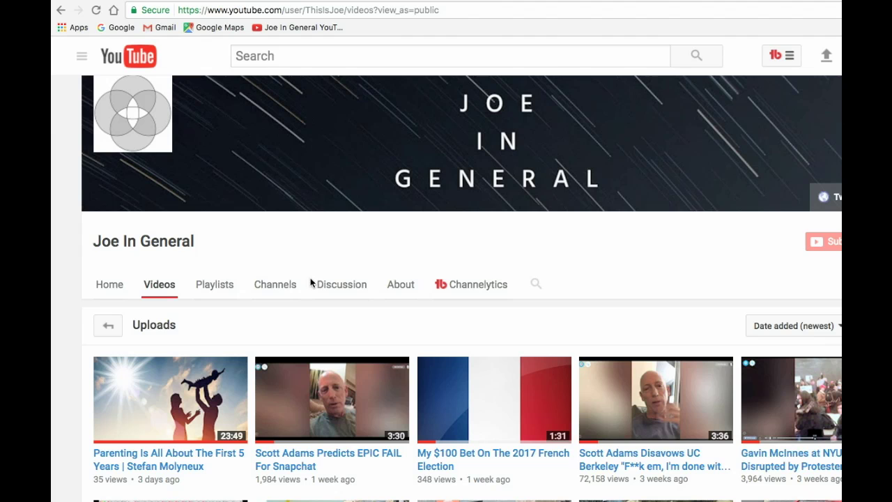
Step: Scroll down through the YouTube channel's uploaded videos and back up to the top
scroll(277, 160, "down", 2)
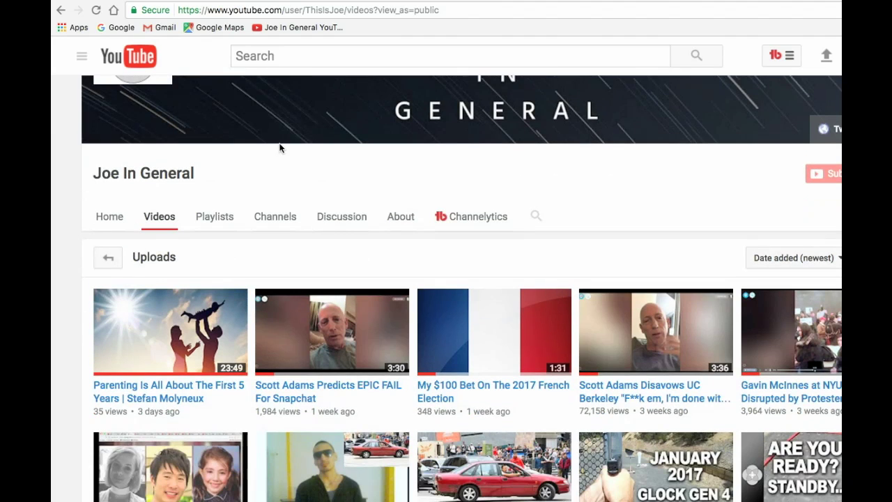
scroll(278, 148, "down", 5)
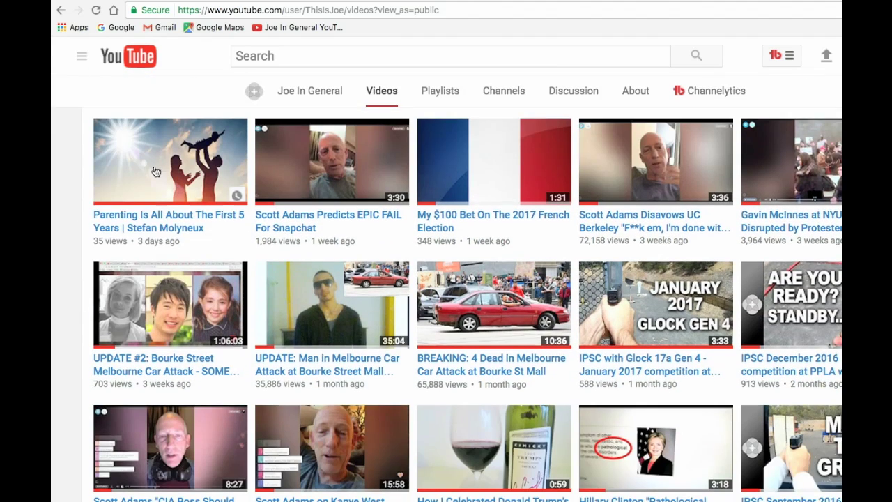
scroll(156, 171, "down", 1)
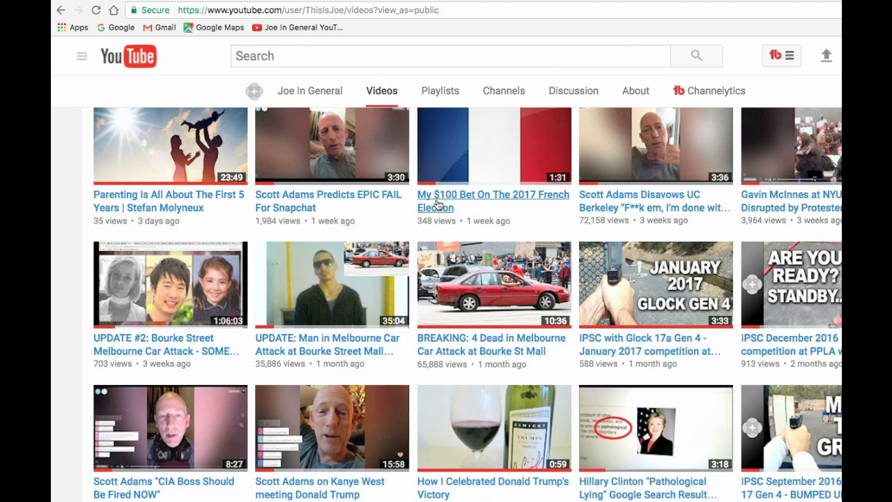
scroll(307, 237, "up", 1)
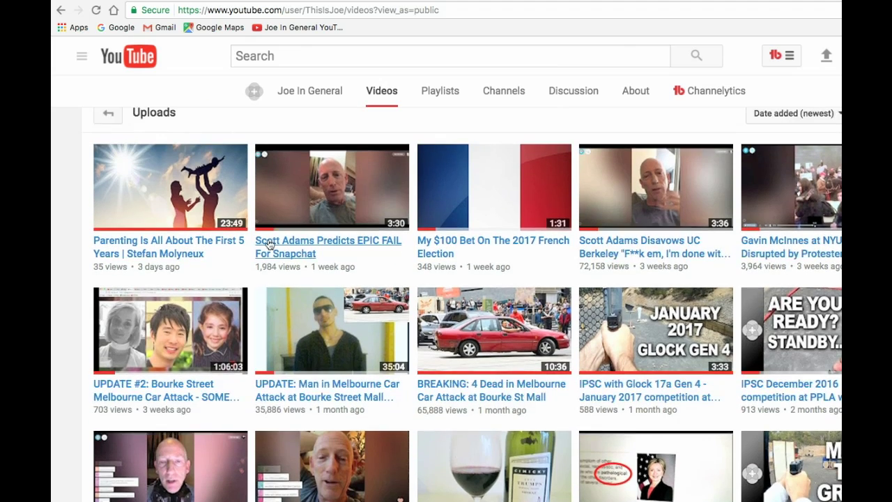
scroll(250, 244, "up", 3)
scroll(216, 245, "up", 2)
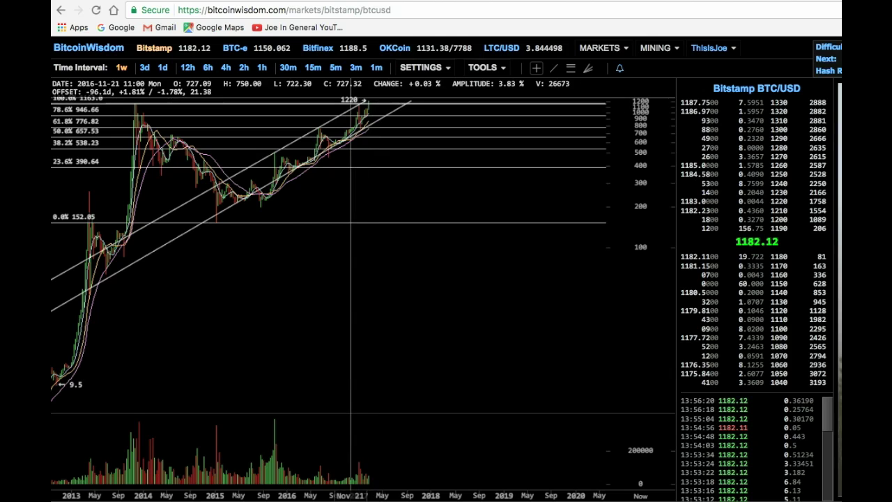
left_click(305, 2)
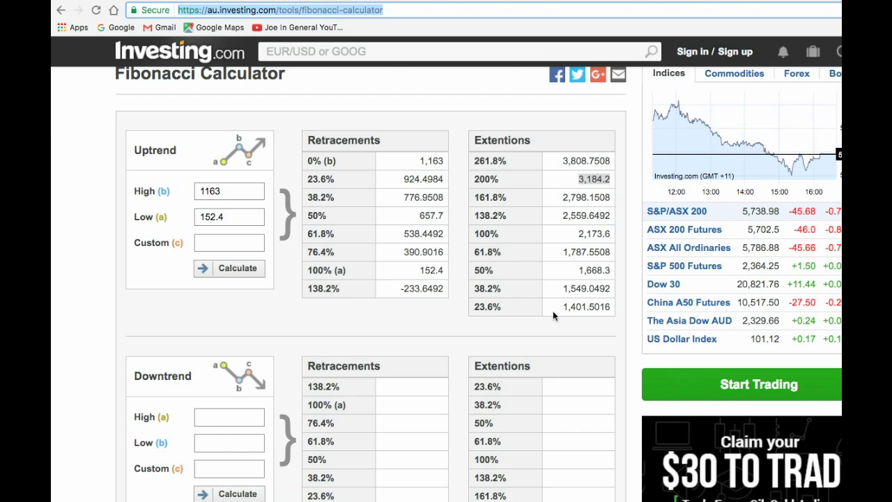
Step: Review the 23.6%, 38.2% and 61.8% extension values: 1,401.5016, 1,549.0492 and 1,787.5508
left_click_drag(562, 309, 610, 307)
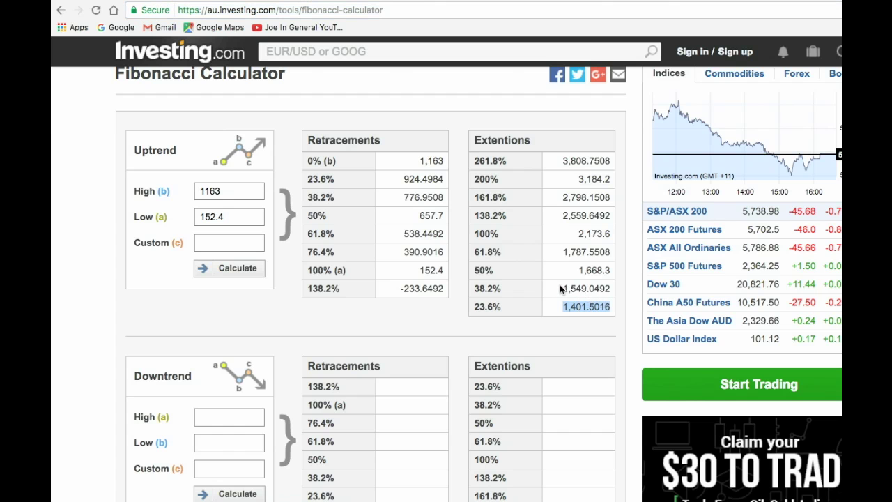
left_click_drag(563, 288, 611, 289)
left_click(589, 270)
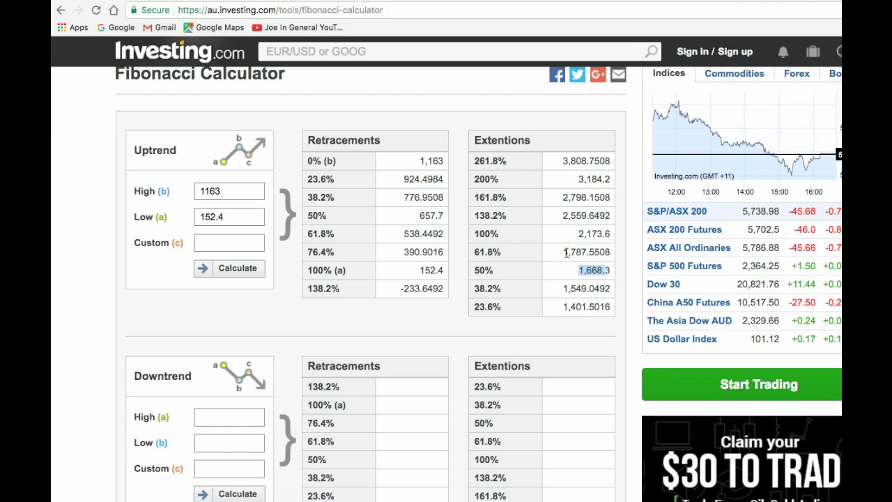
left_click_drag(565, 253, 609, 258)
left_click(509, 255)
Step: Check the 161.8% extension at 2,798.1508, then return to the BitcoinWisdom weekly chart, panned slightly
left_click_drag(475, 197, 607, 196)
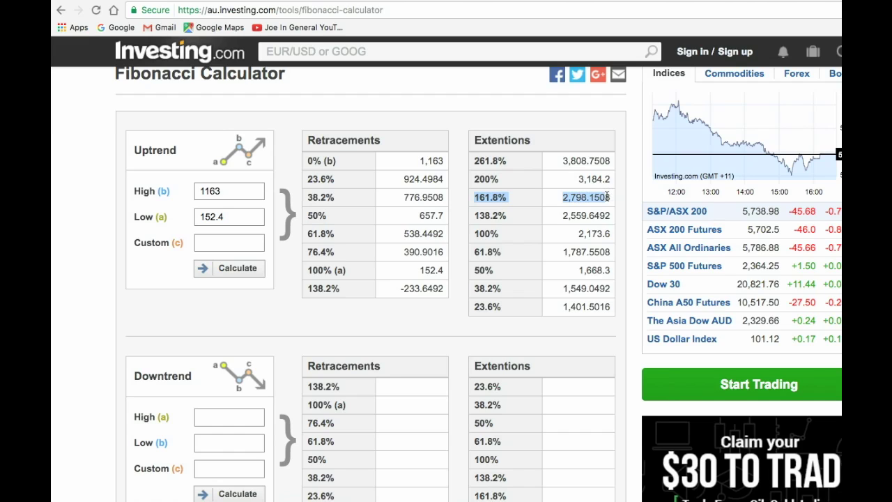
left_click(606, 197)
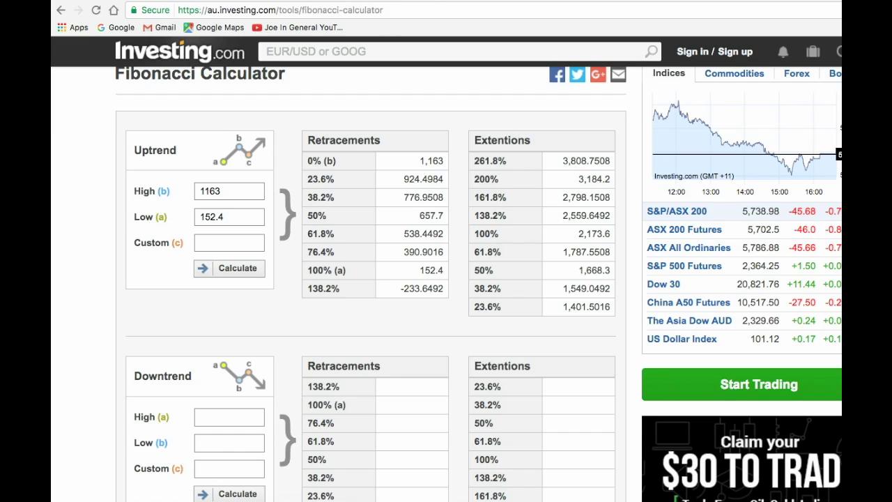
key("ctrl+Tab")
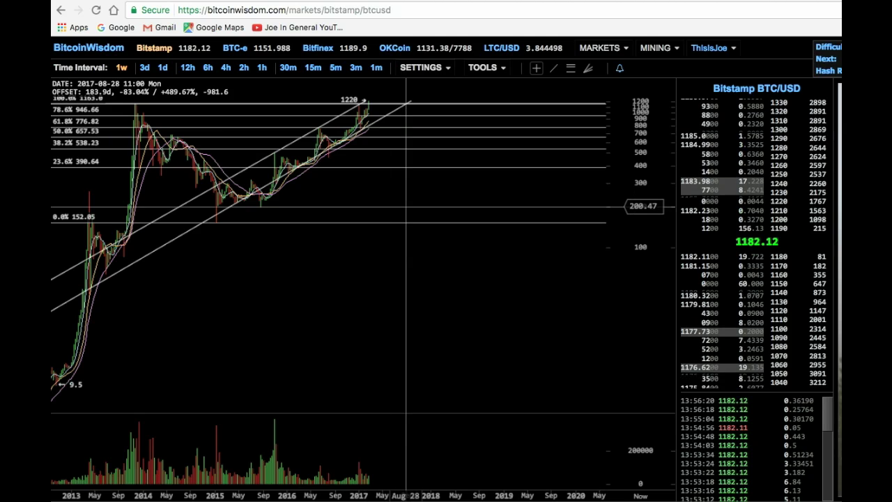
left_click_drag(377, 207, 394, 202)
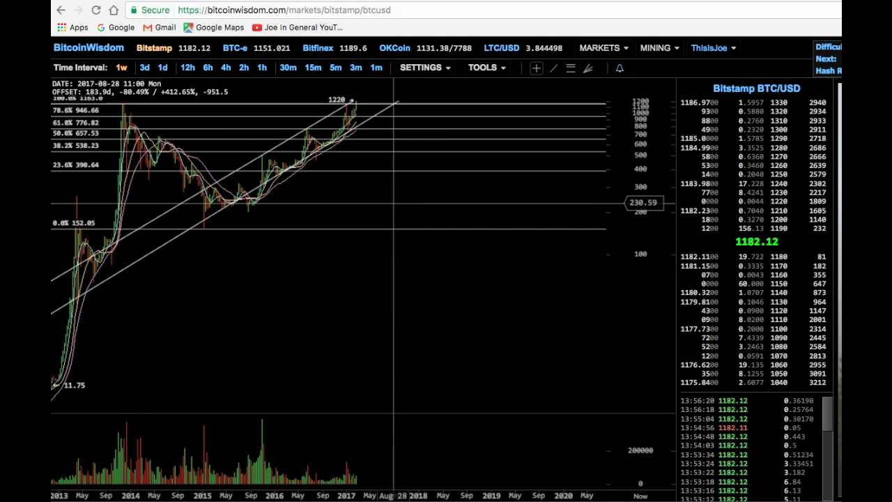